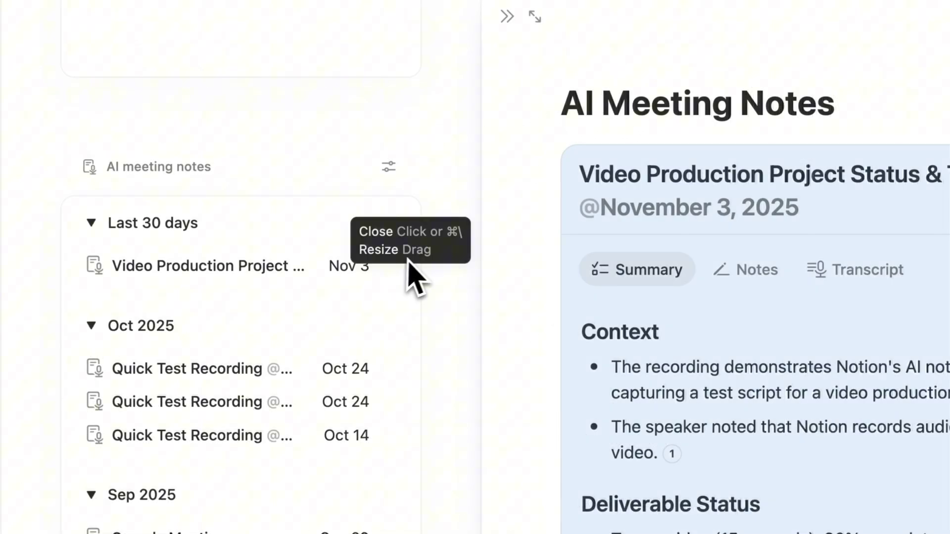
Add a new conditional color rule on Overdue Tasks?, defaulting to a green page background
scroll(633, 220, down, 1)
scroll(633, 213, down, 5)
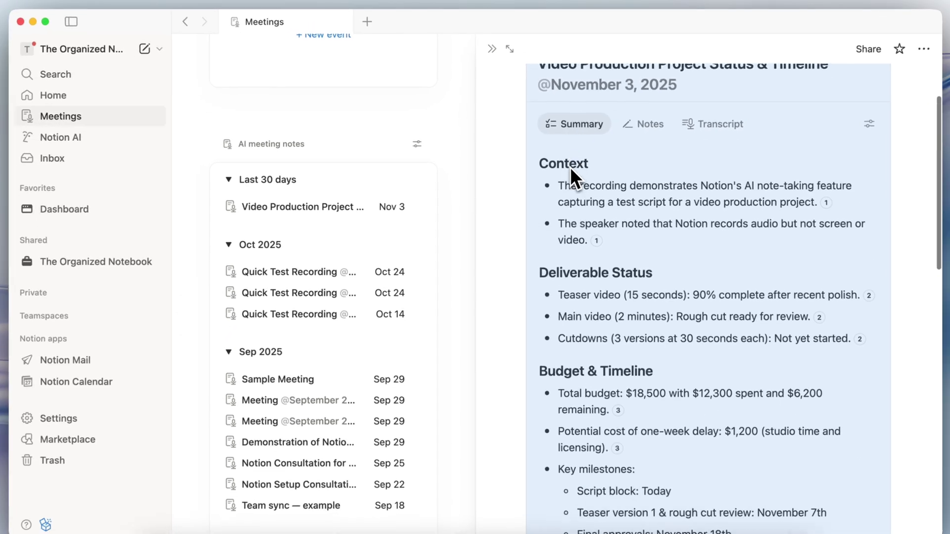
mouse_move(671, 441)
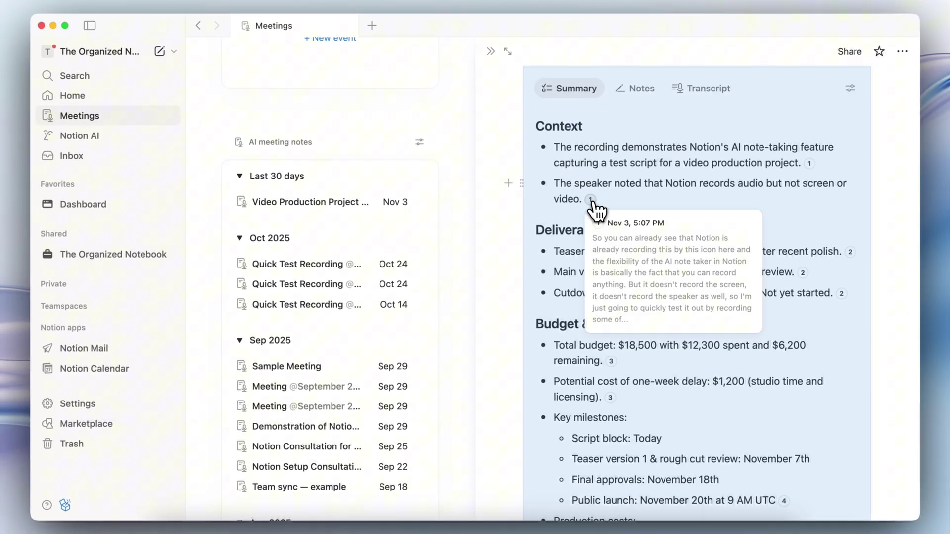
click(735, 438)
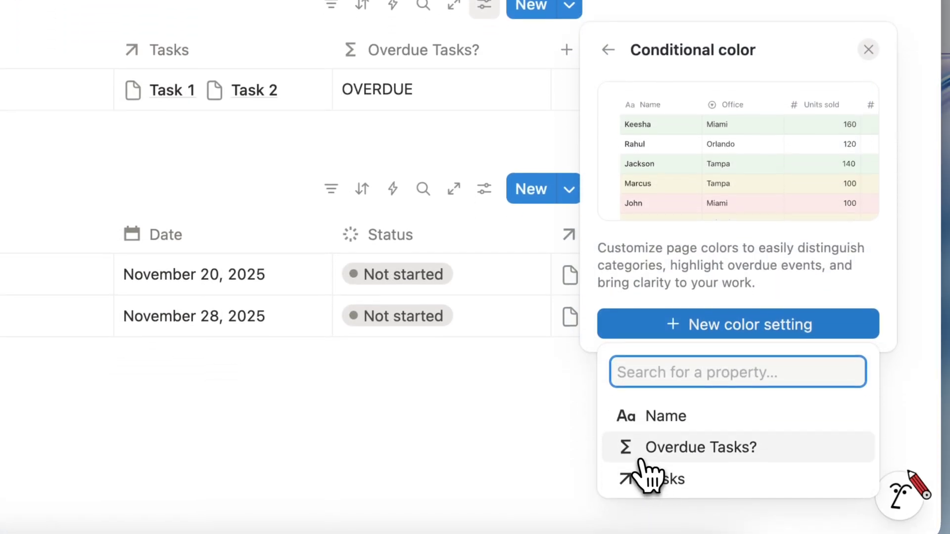
click(694, 458)
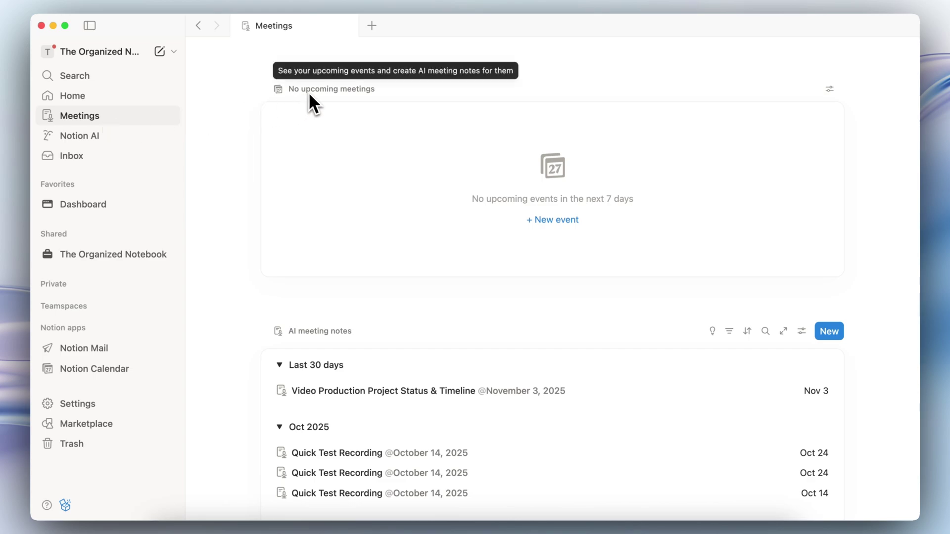
scroll(305, 139, down, 2)
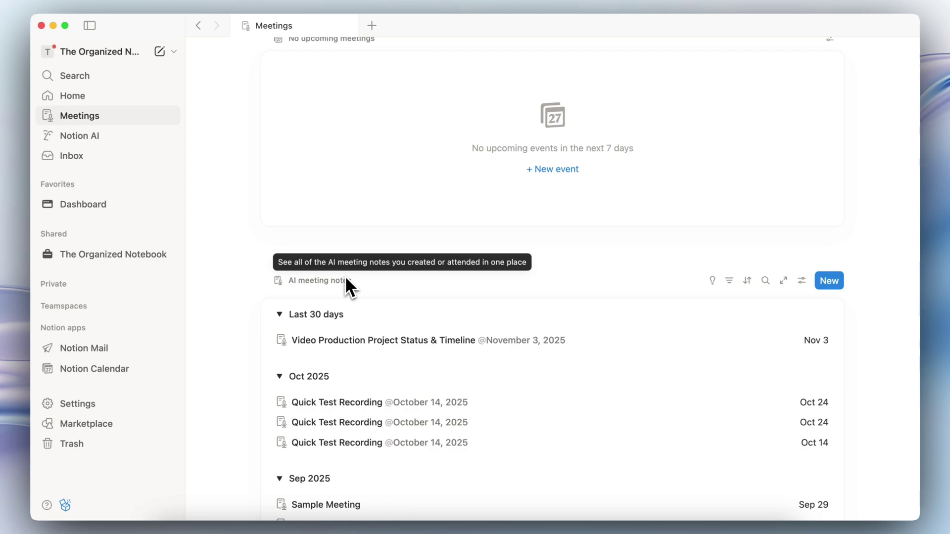
scroll(403, 281, down, 4)
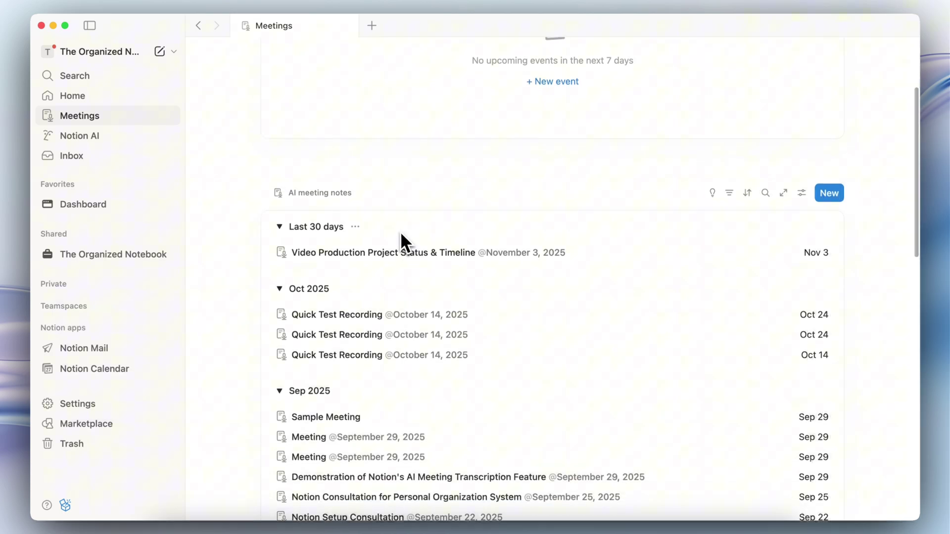
scroll(598, 186, down, 2)
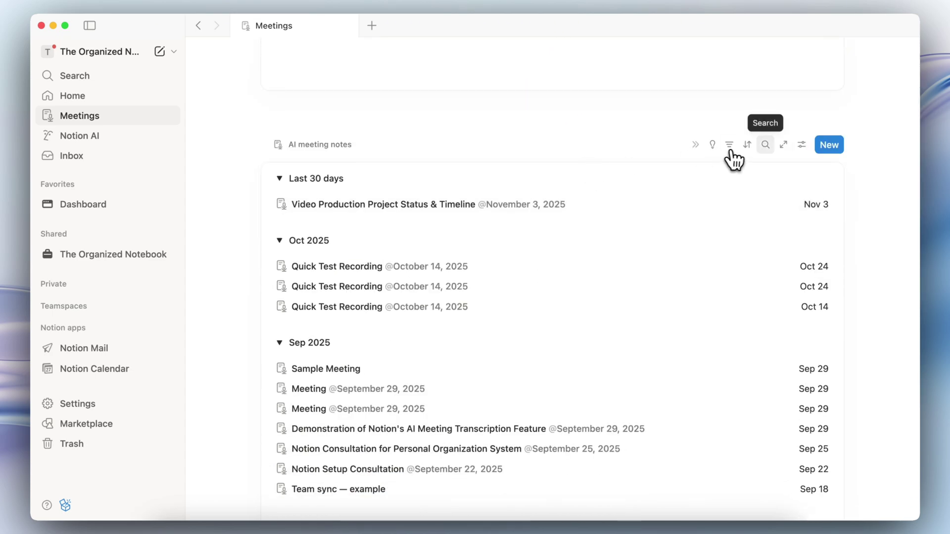
scroll(651, 301, up, 5)
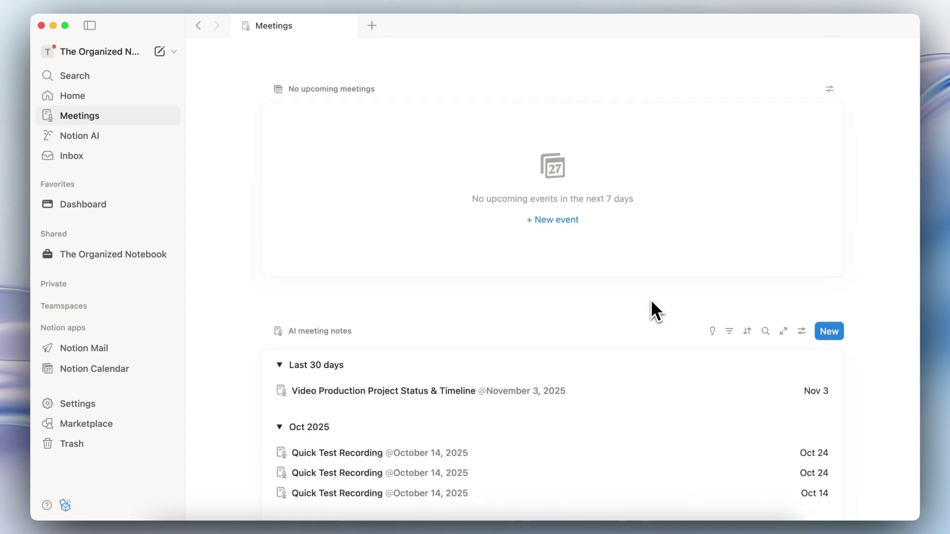
click(729, 331)
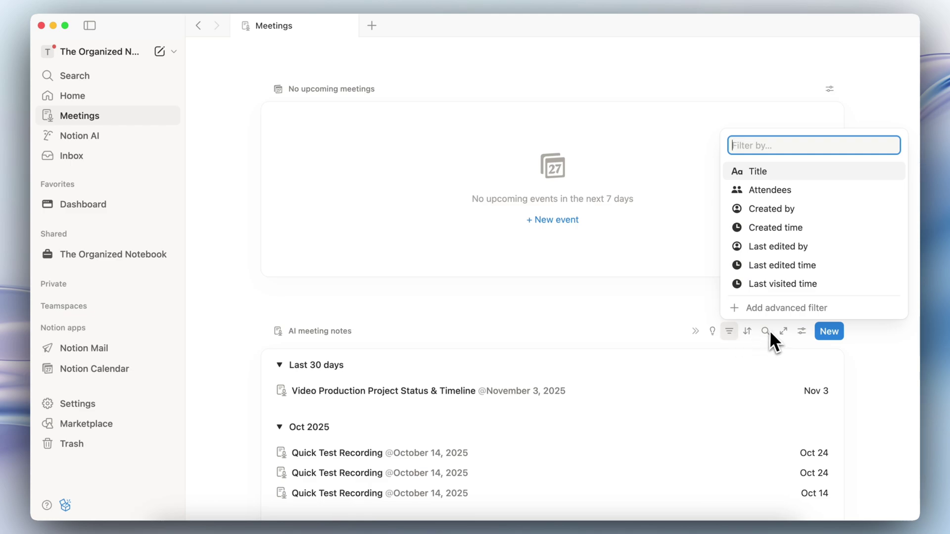
click(801, 331)
click(801, 331)
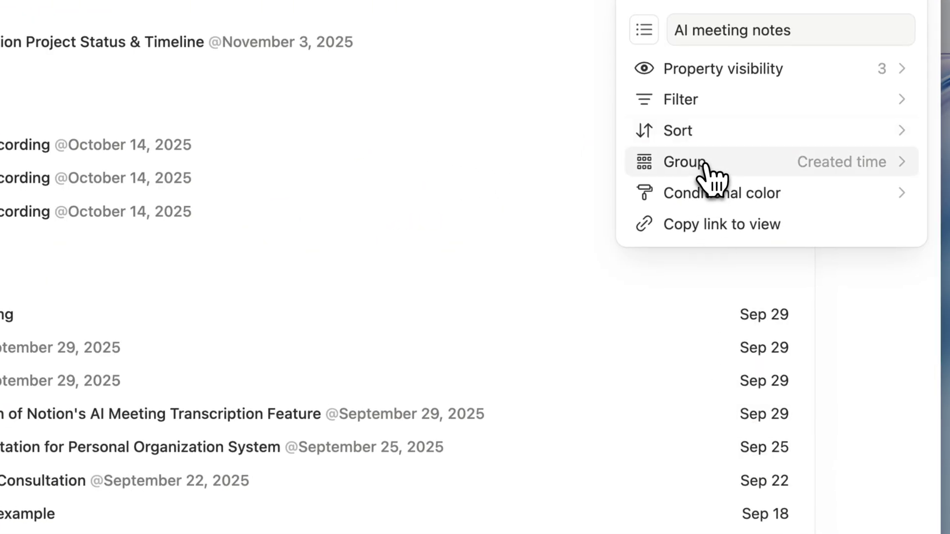
click(470, 3)
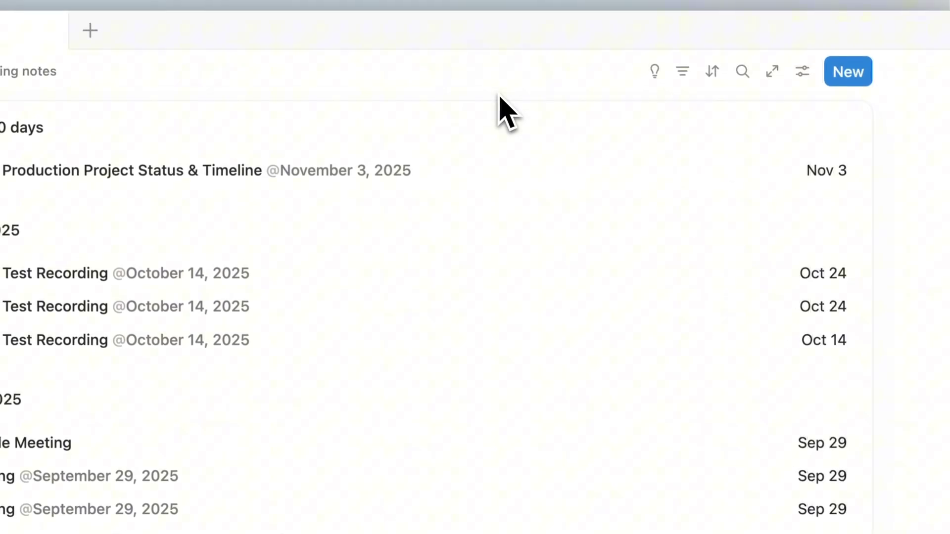
scroll(476, 126, up, 3)
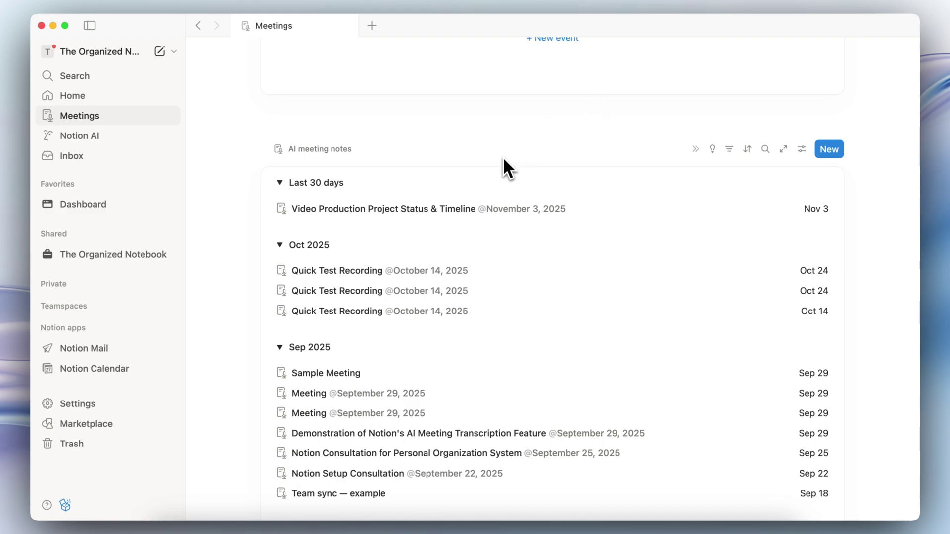
Peek the Video Production Project notes, view citation 1's transcript, then return to Summary
click(377, 213)
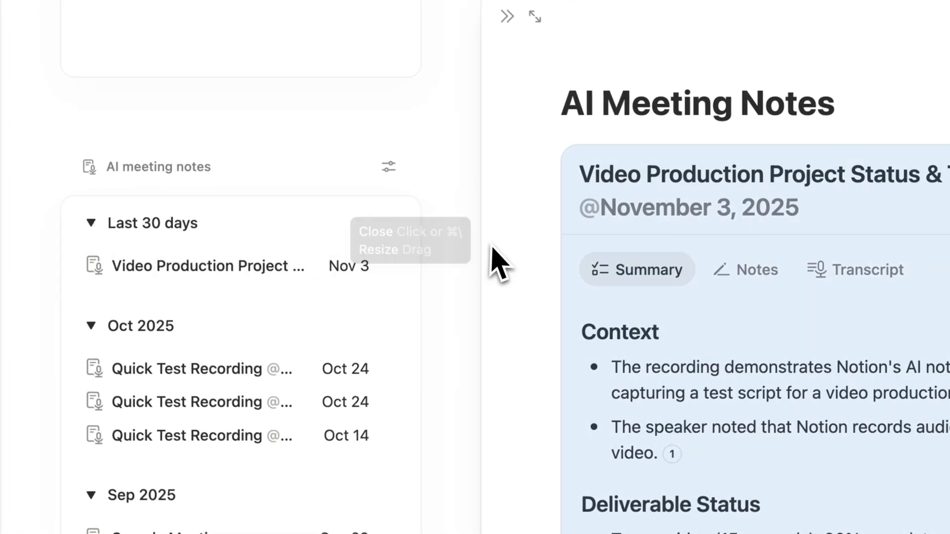
scroll(653, 220, down, 5)
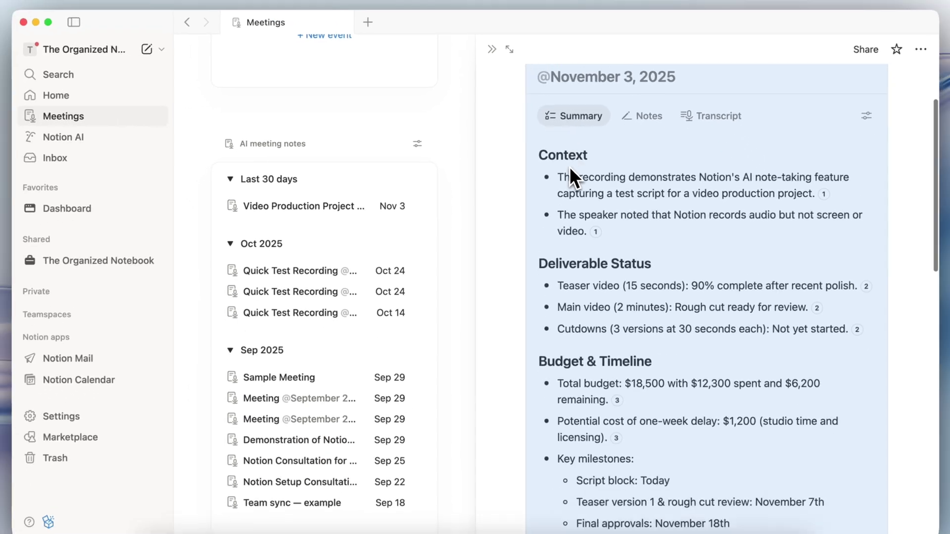
mouse_move(676, 266)
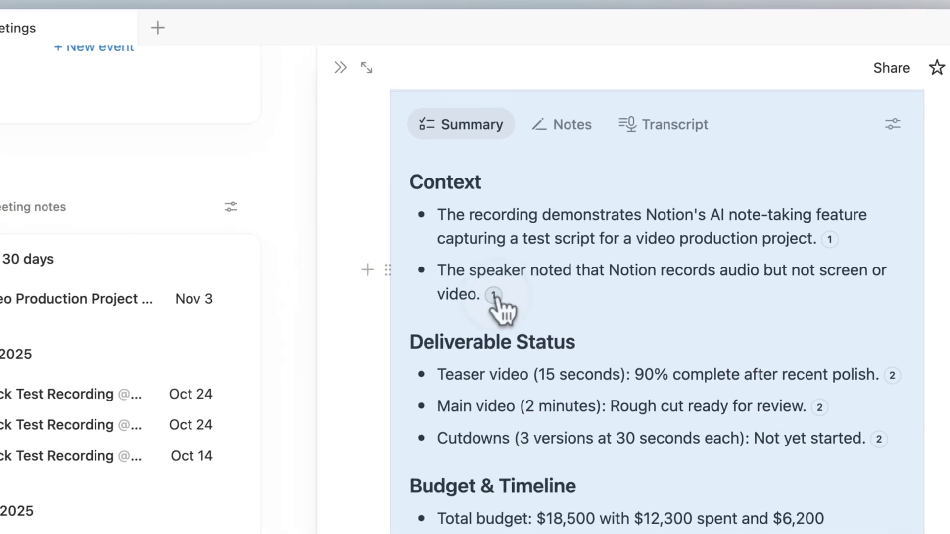
click(590, 199)
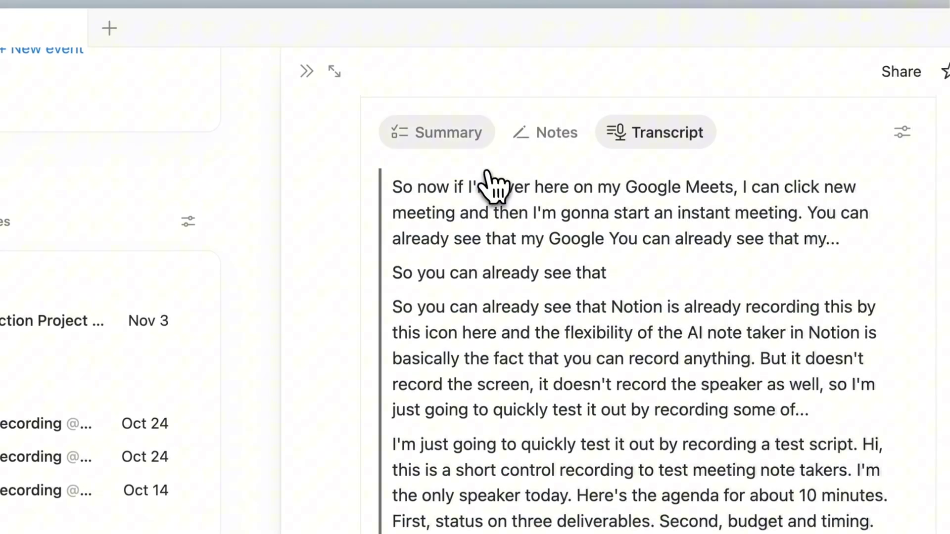
click(461, 141)
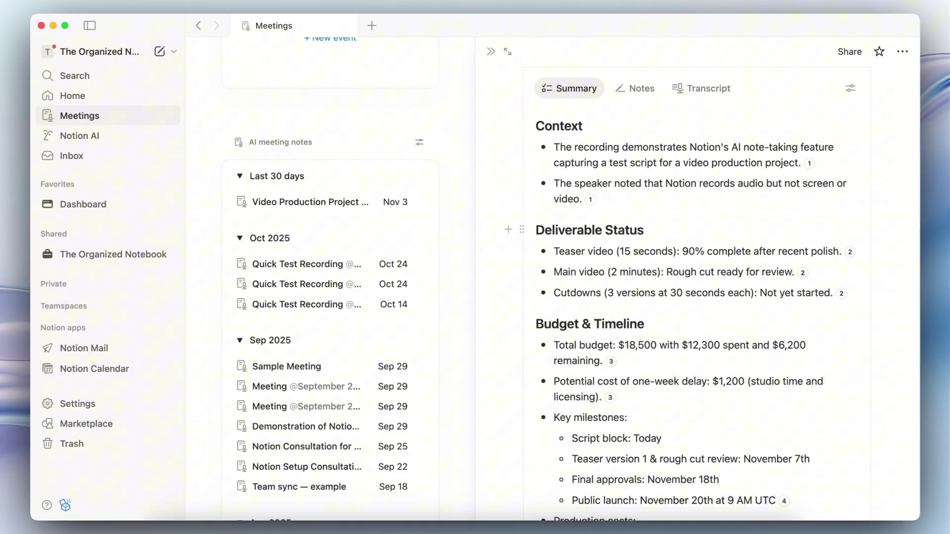
Close the side peek and browse the All sources list in the Notion AI chat
key(Escape)
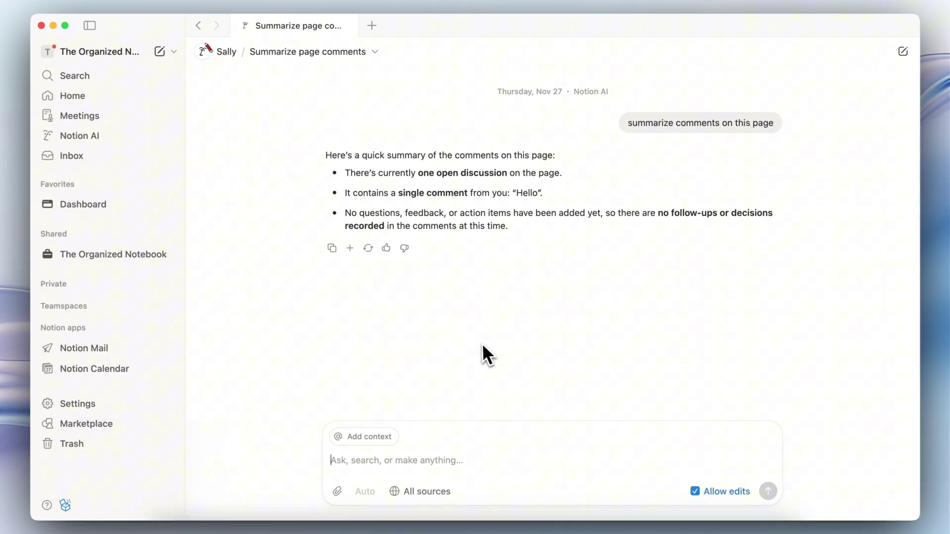
click(414, 494)
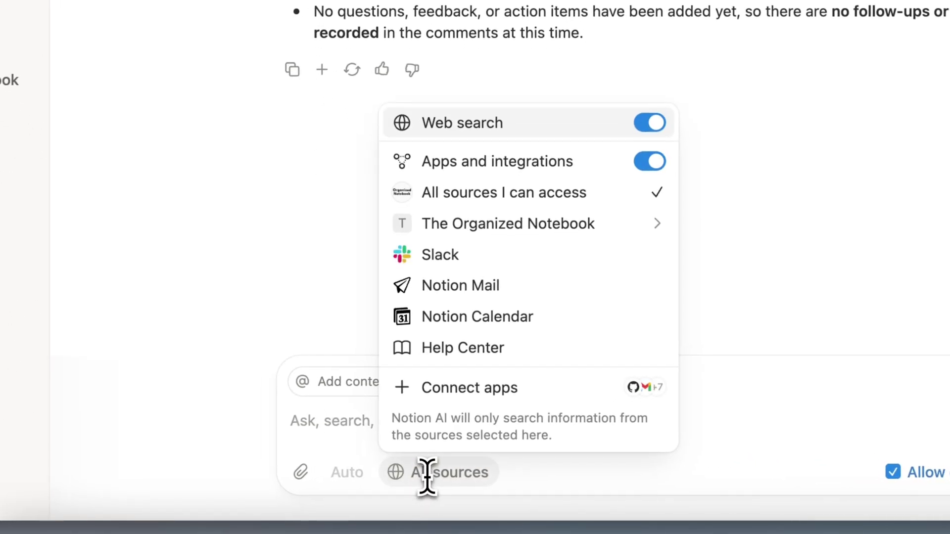
key(Down)
key(Down)
key(Down)
key(Down)
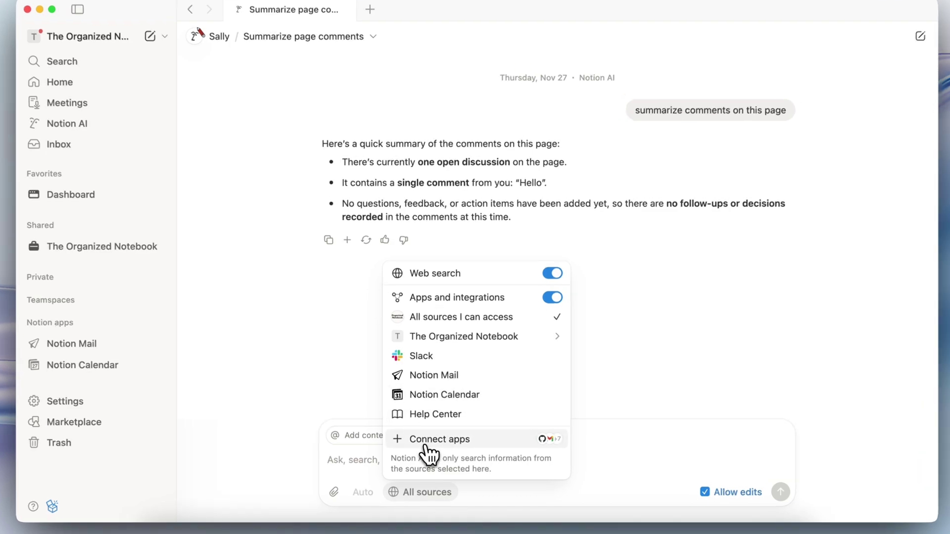
click(424, 443)
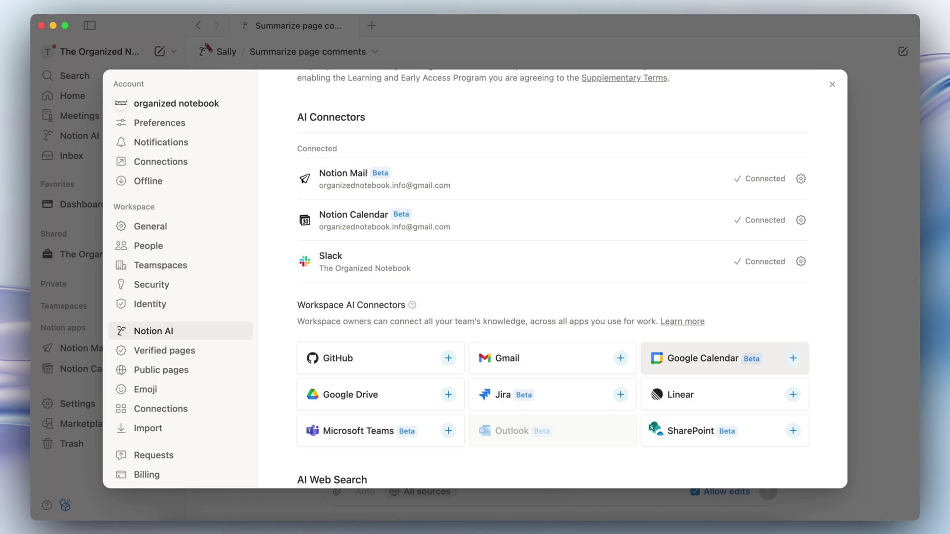
click(801, 262)
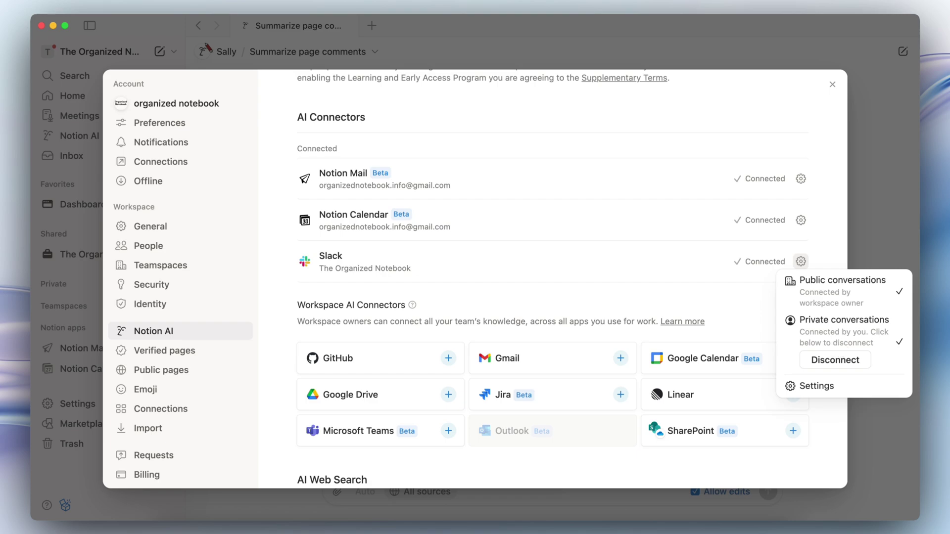
click(868, 242)
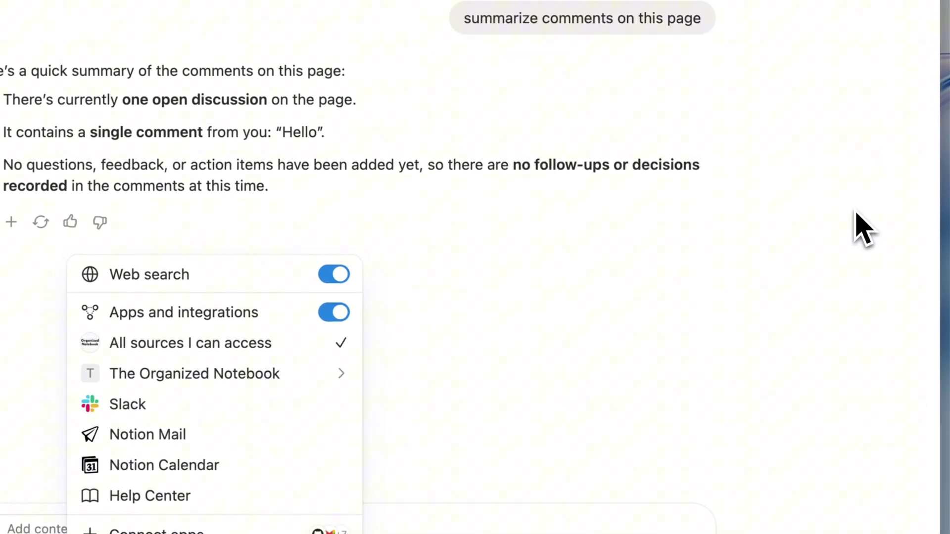
Dismiss the AI All sources menu
click(569, 307)
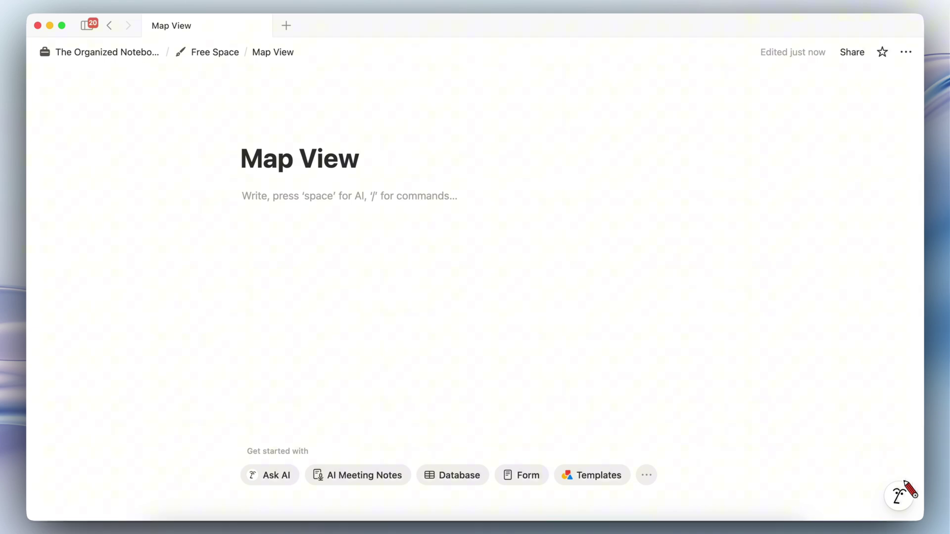
Insert a map view database with /map and title it Travel Planner
text(/map)
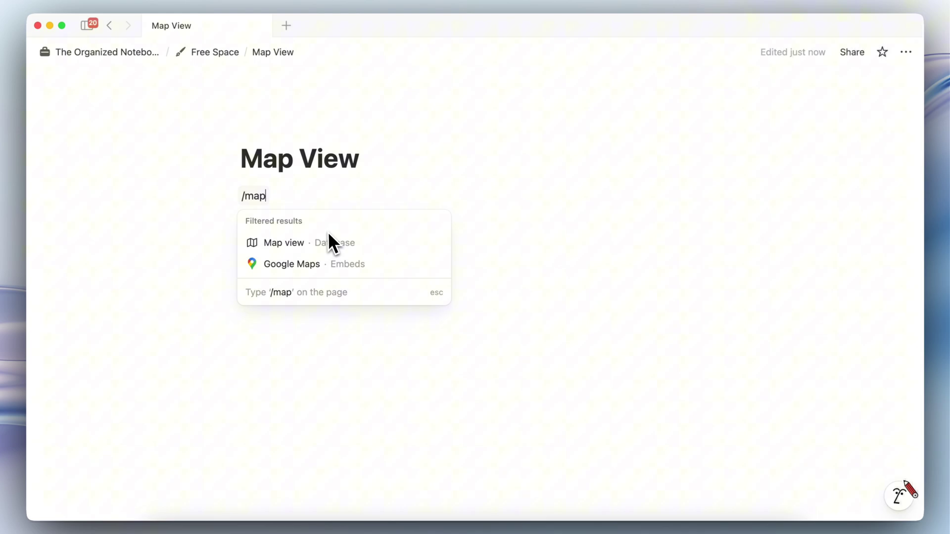
click(378, 257)
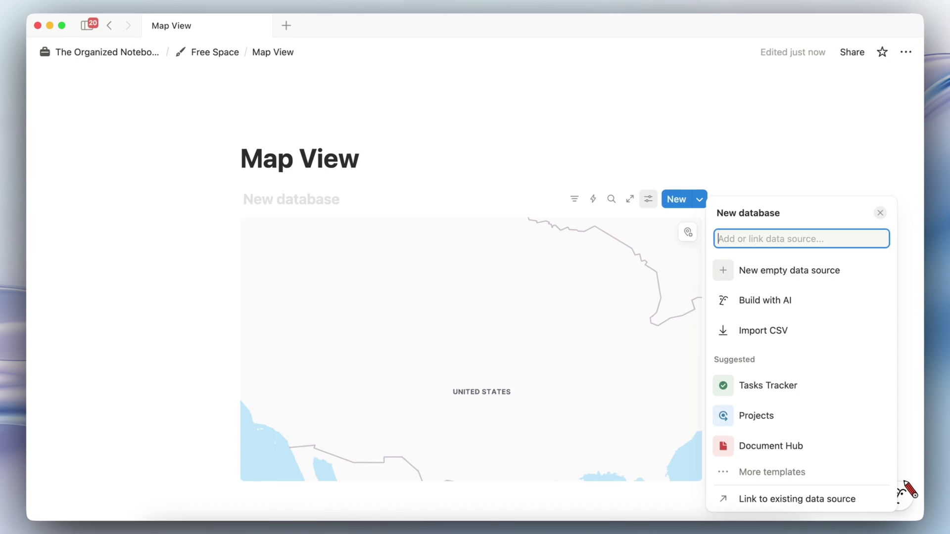
click(273, 199)
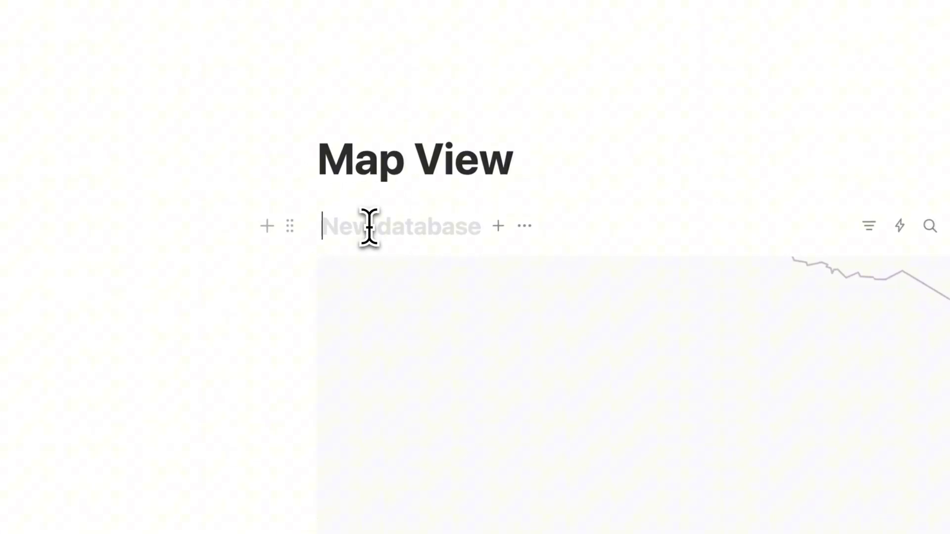
text(Travel Planne)
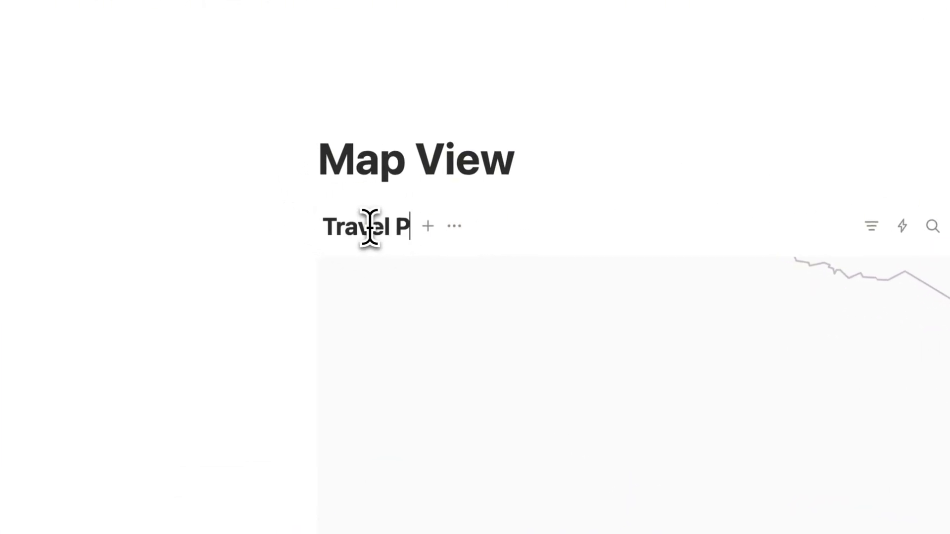
text(r)
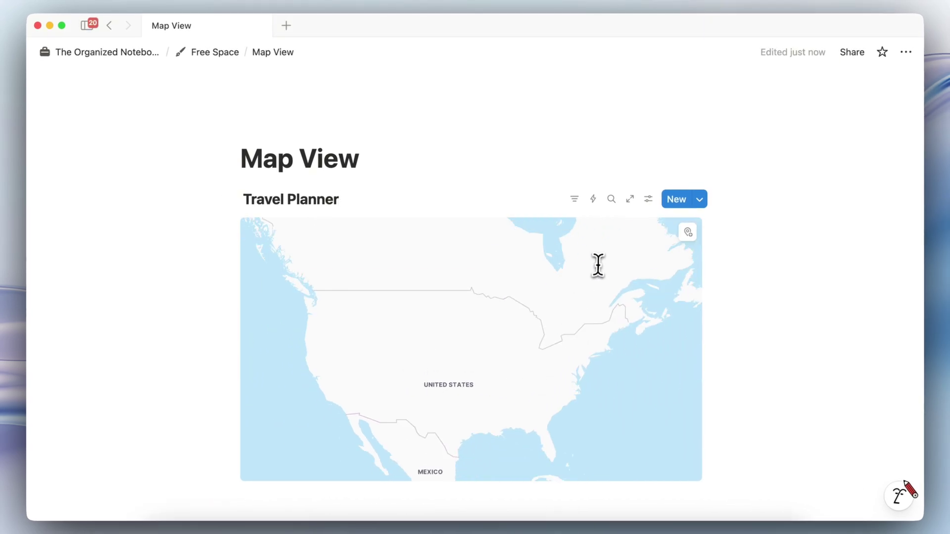
click(688, 232)
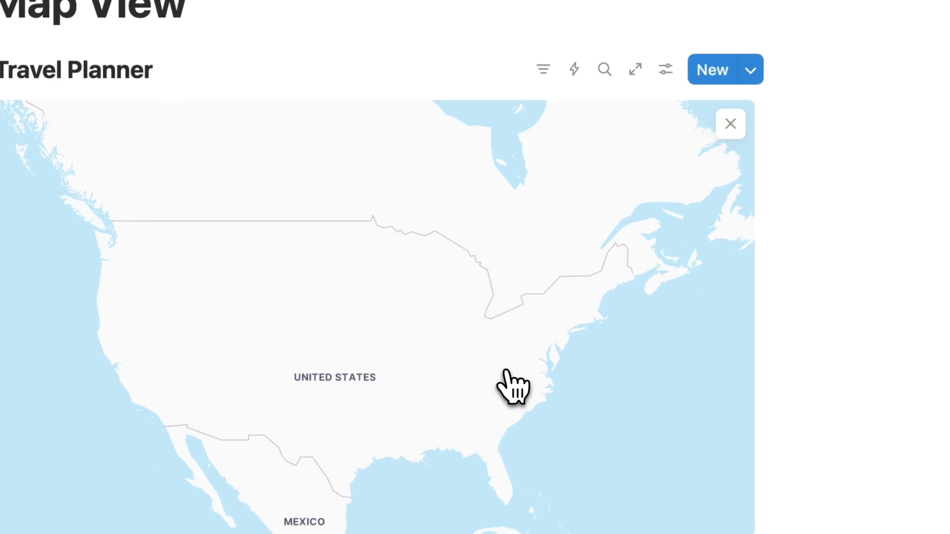
Add a Table view to Travel Planner and a second Place column, Place 1
click(170, 69)
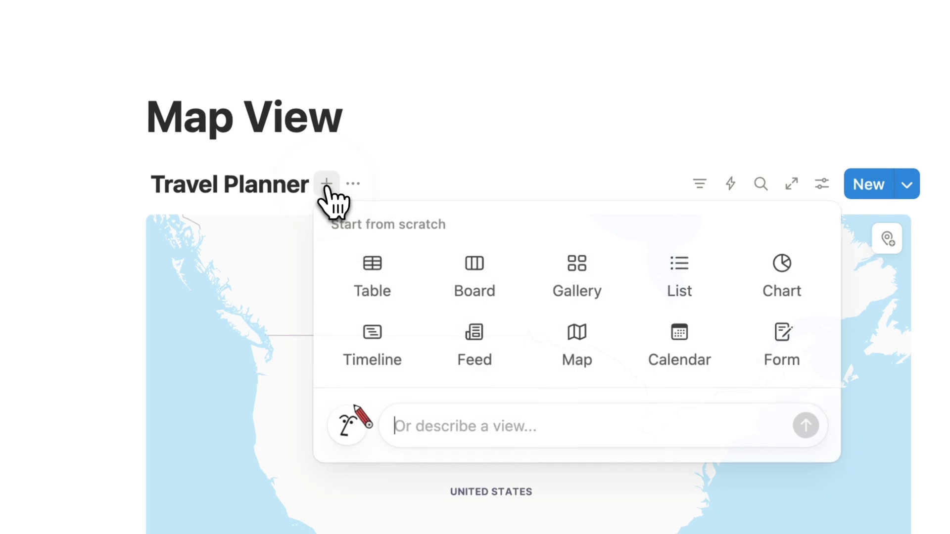
click(385, 278)
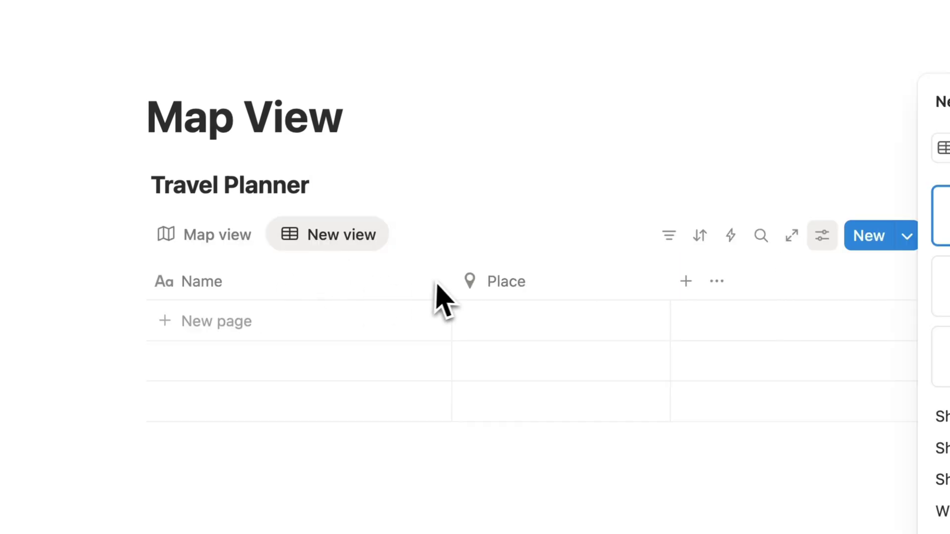
key(Escape)
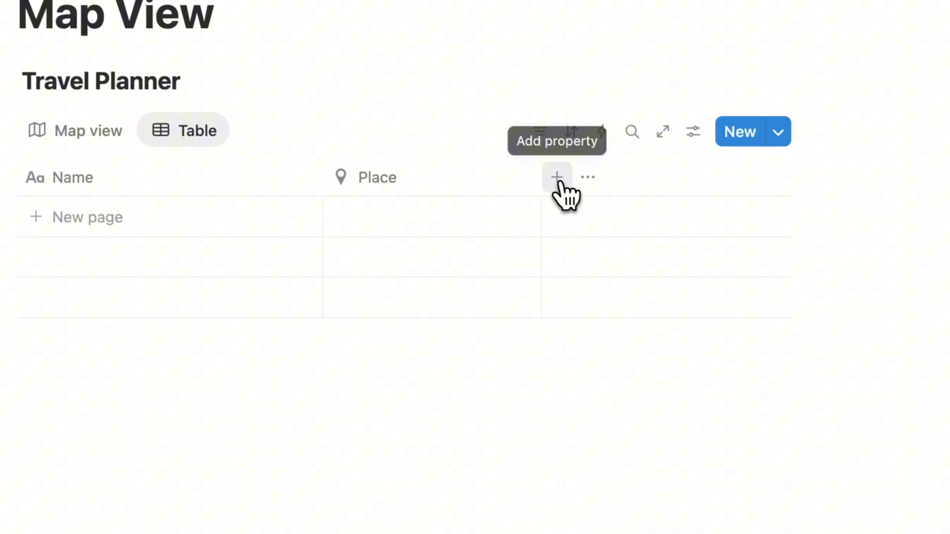
click(687, 282)
click(589, 304)
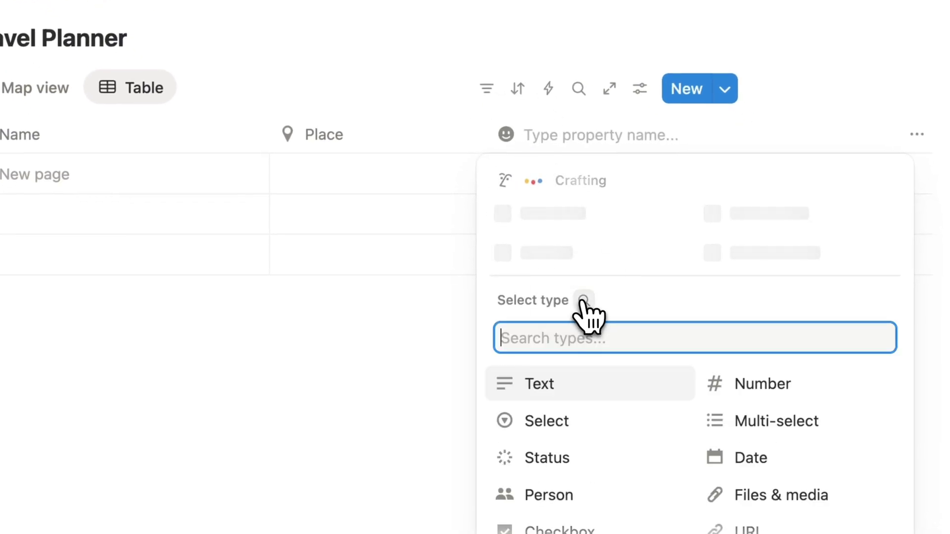
text(pla)
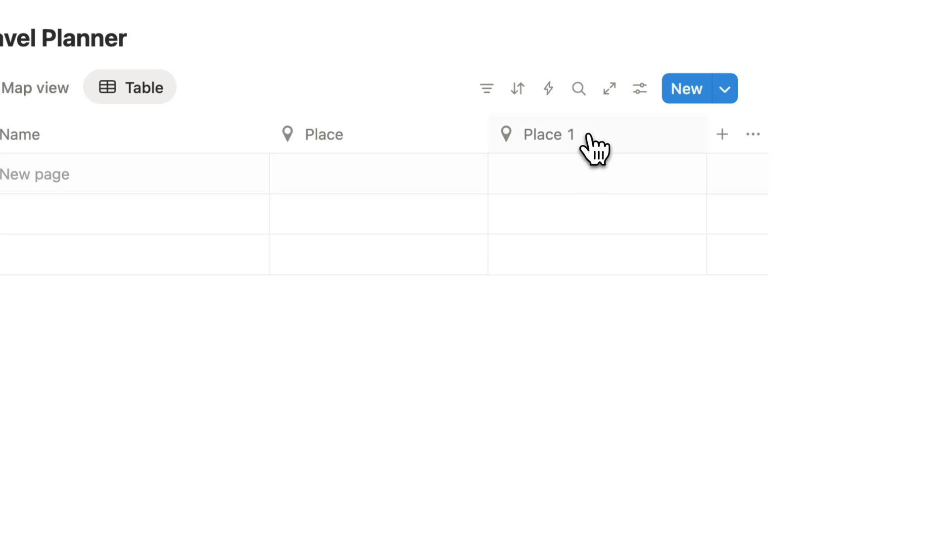
Delete the Place 1 column from the Travel Planner table
click(587, 136)
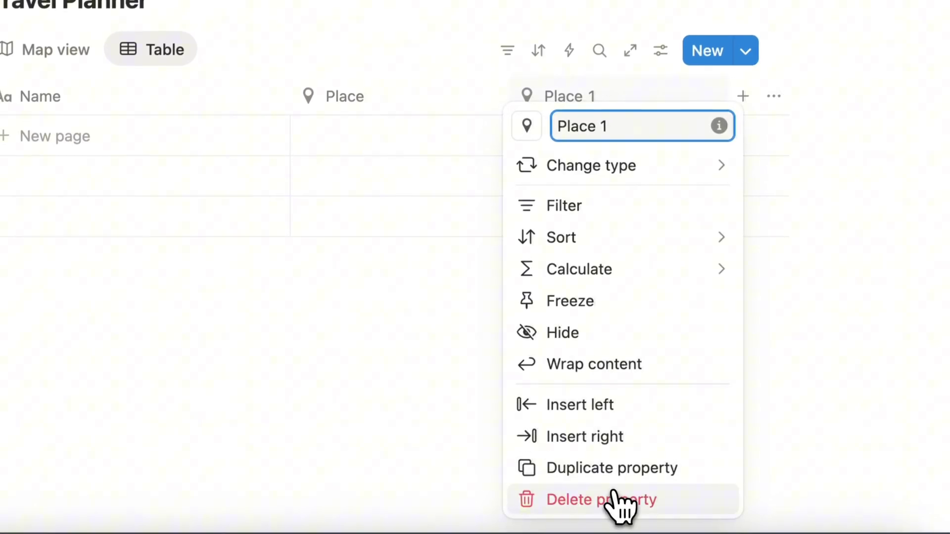
click(601, 531)
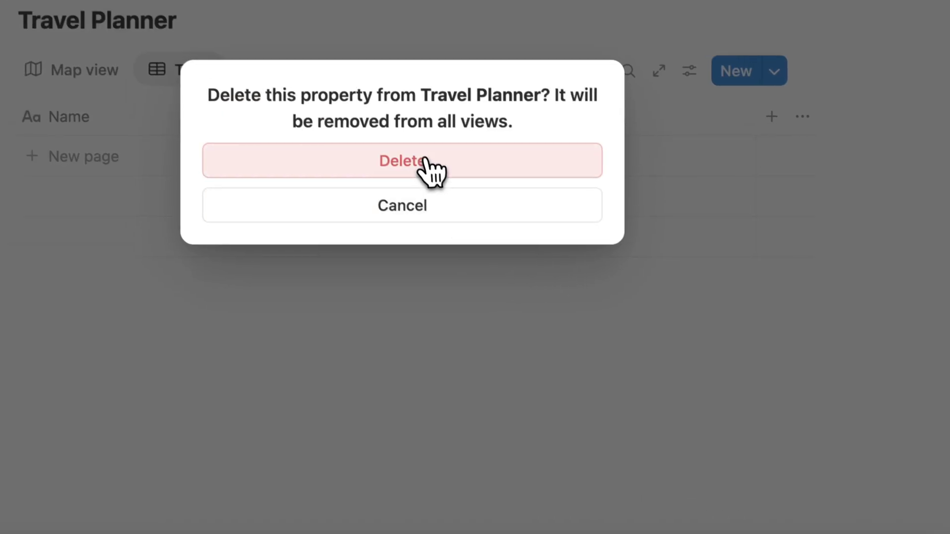
click(428, 165)
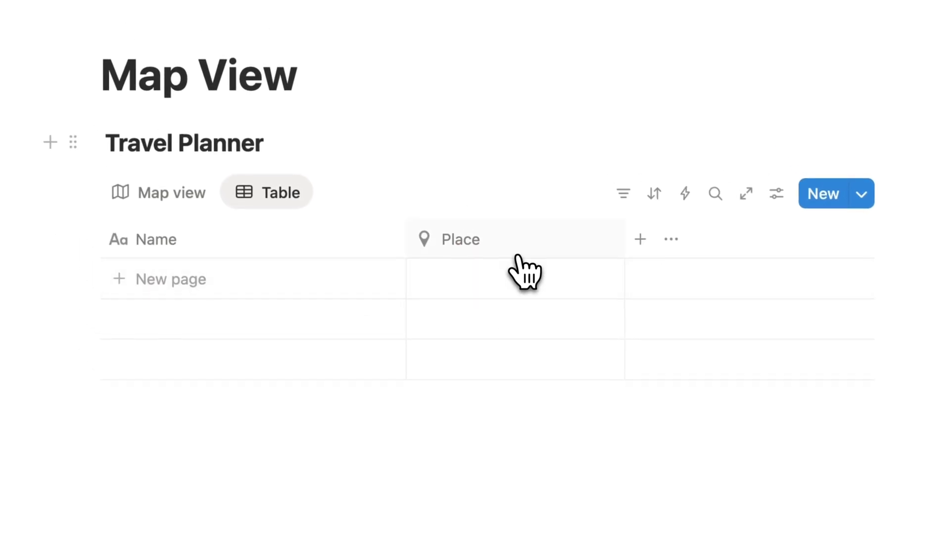
Add a new row with its Place set to Paris, Ile-de-France, France
click(478, 290)
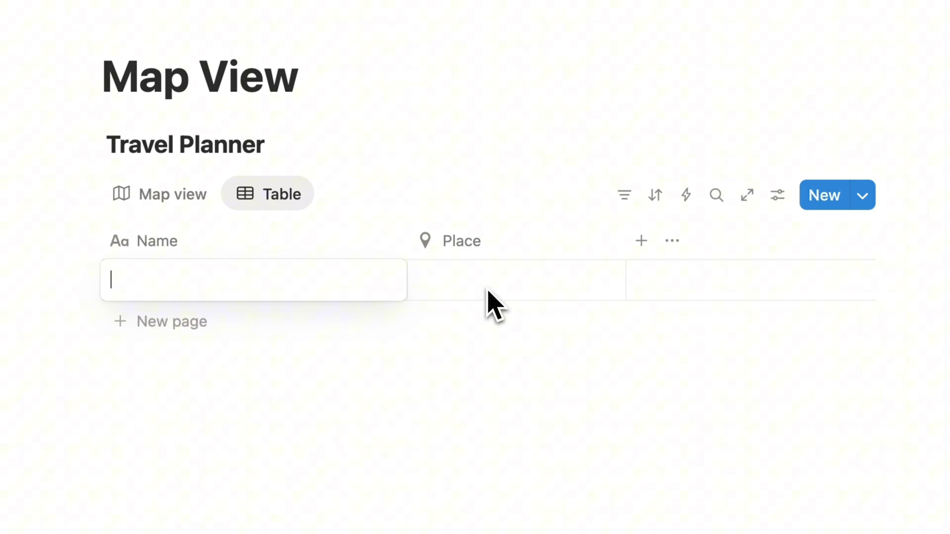
key(Escape)
click(475, 293)
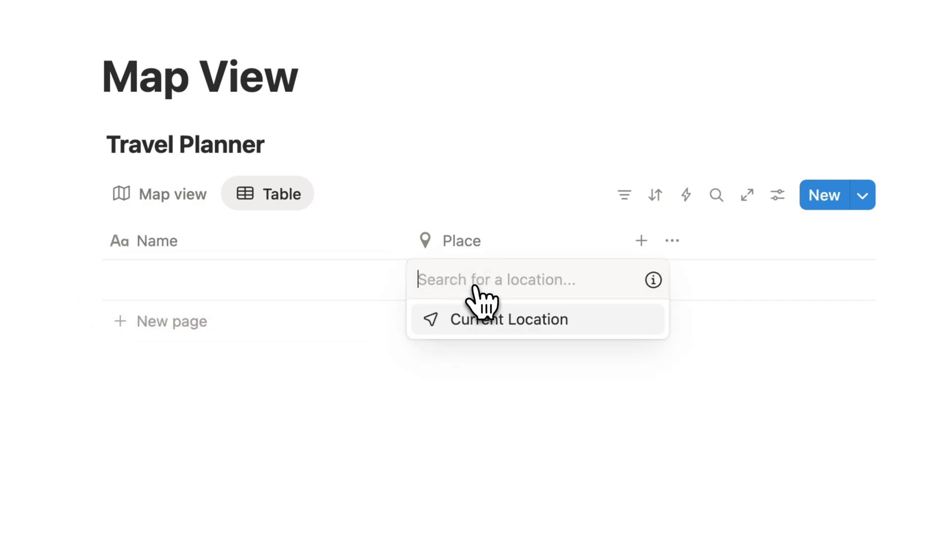
text(paris)
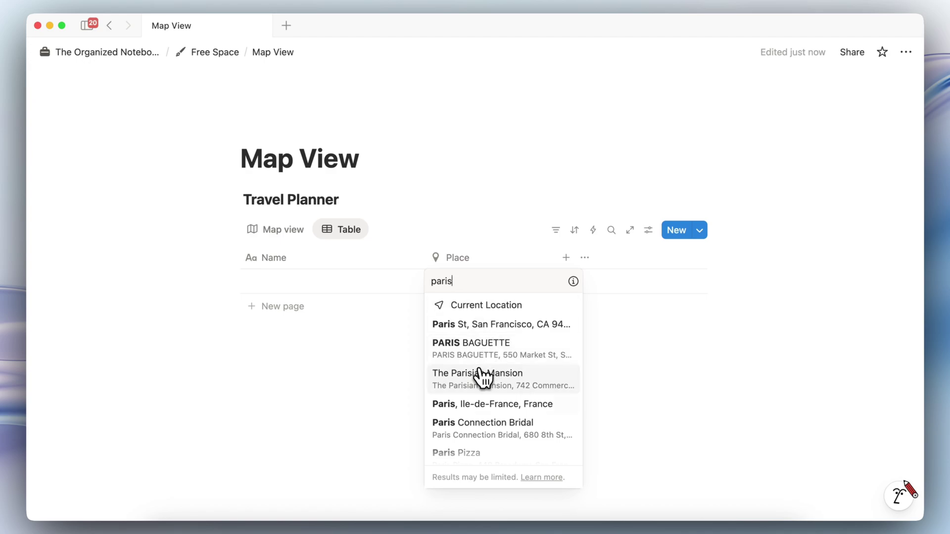
click(482, 404)
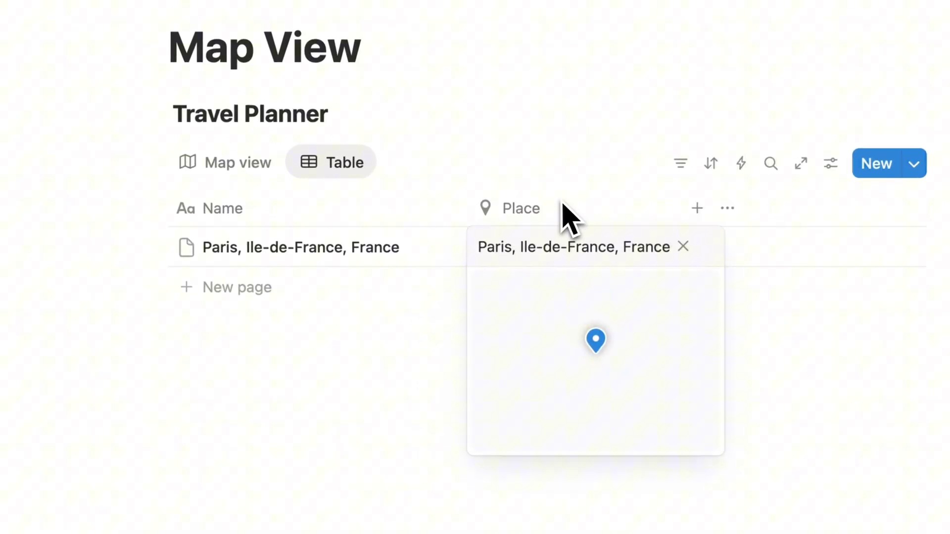
click(558, 187)
Return to the Travel Planner map view and scroll to see the Paris pin
click(238, 166)
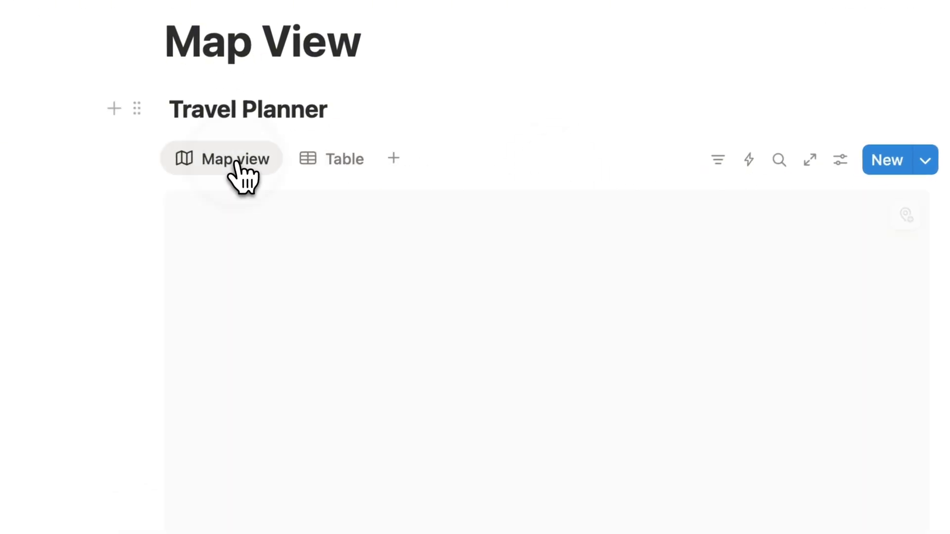
scroll(580, 418, down, 5)
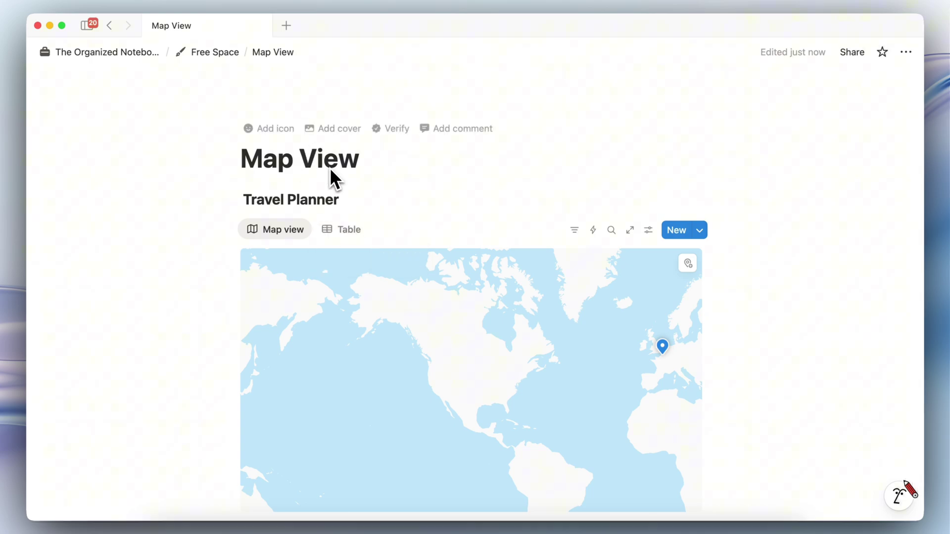
scroll(330, 168, down, 1)
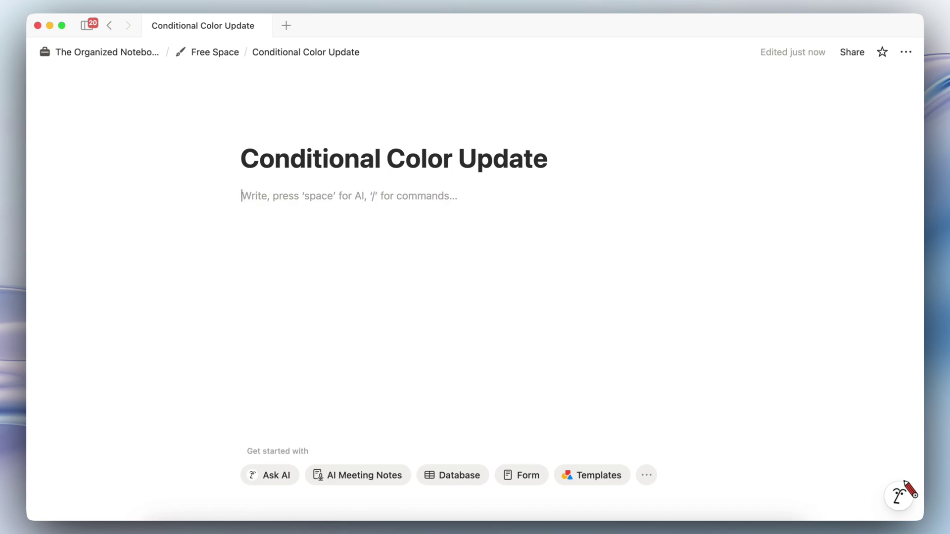
Insert an inline database named Tasks and add Date and Status properties
text(/)
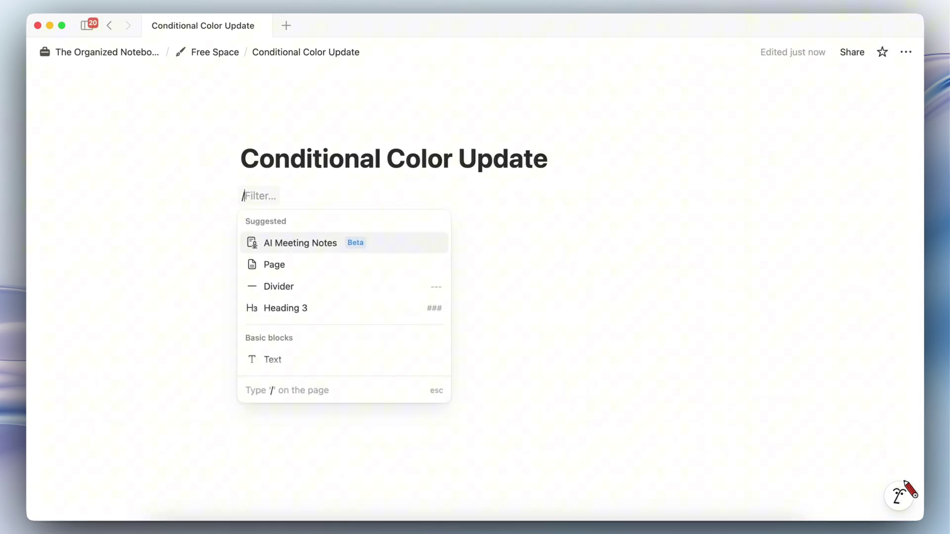
text(data)
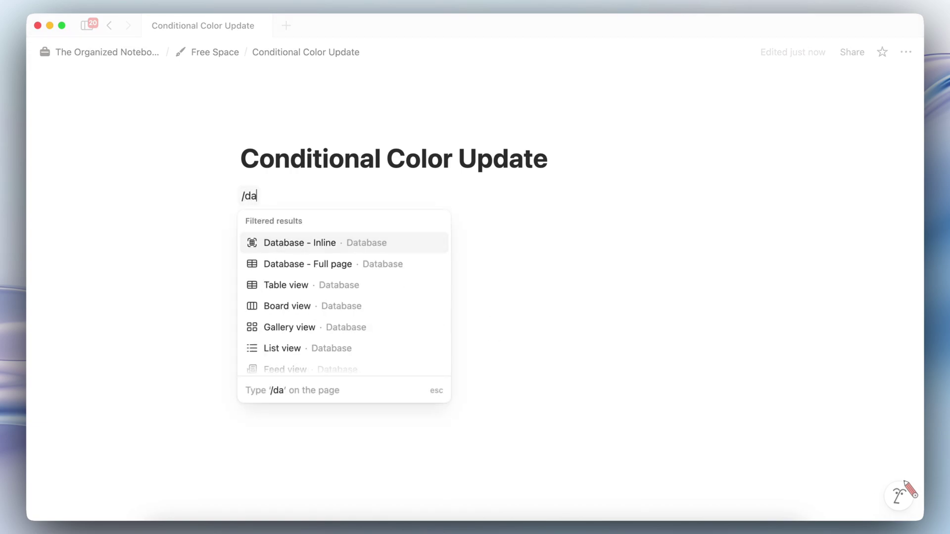
click(363, 243)
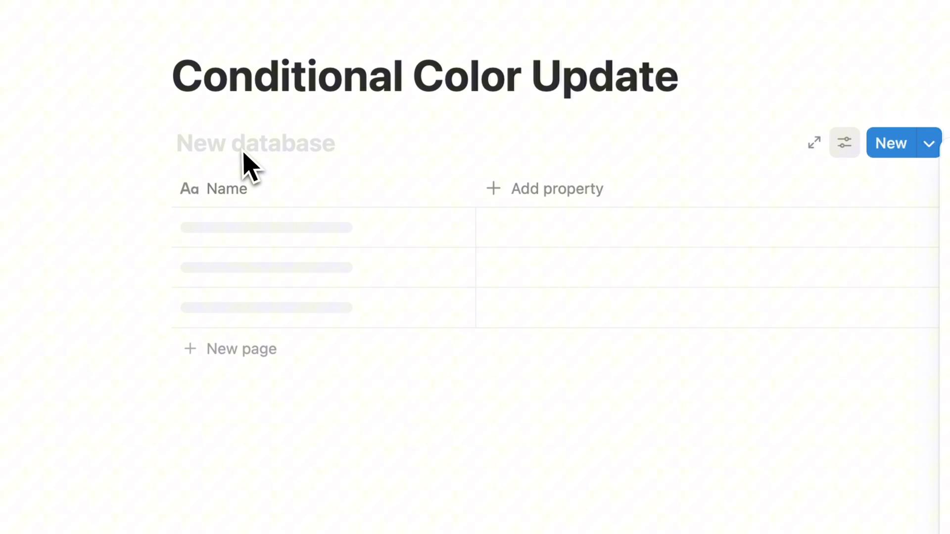
click(231, 149)
text(Tasks)
click(590, 194)
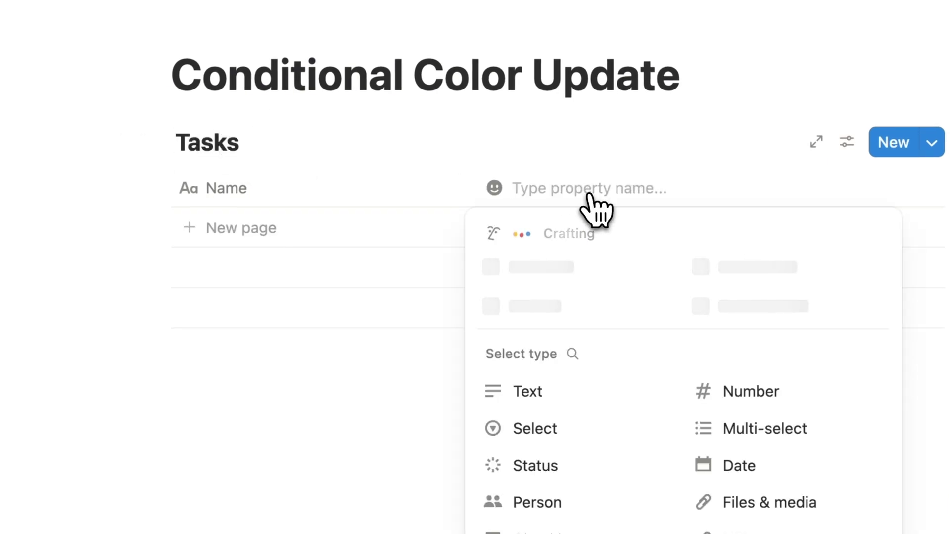
click(757, 462)
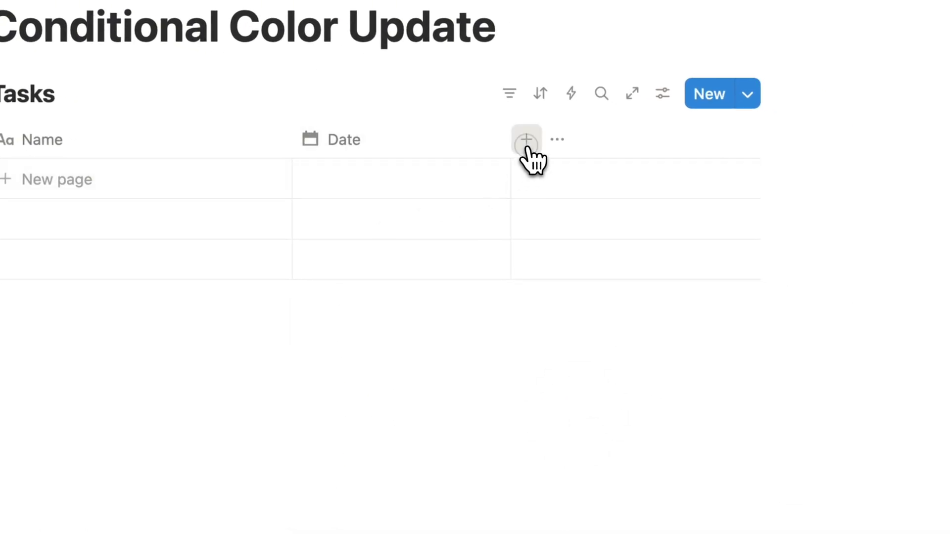
click(526, 145)
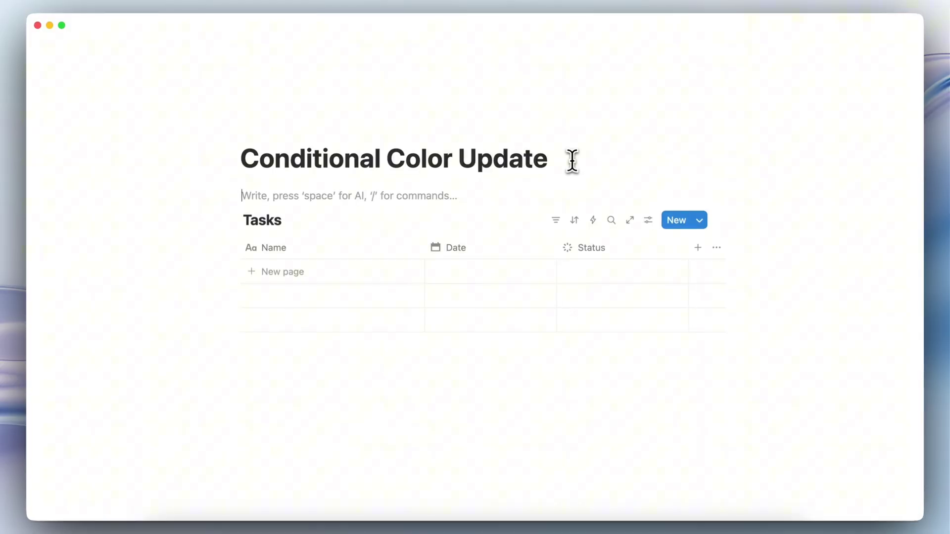
text(/)
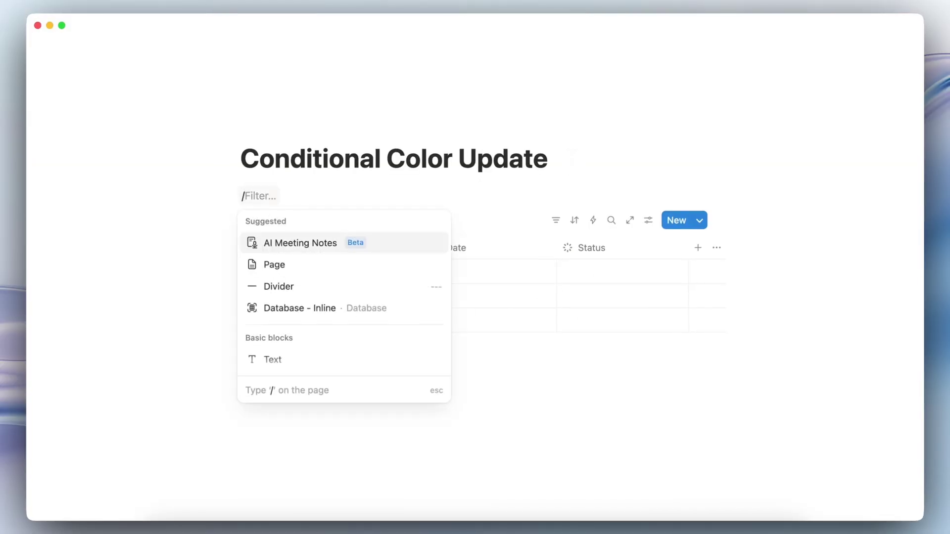
text(in)
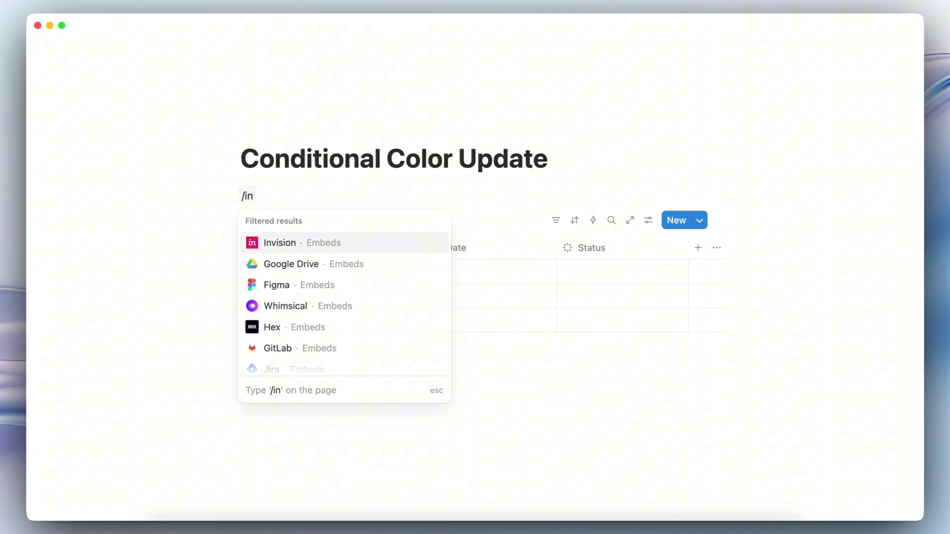
text(line)
Create an inline Projects database with a two-way Relation property to Tasks
key(Return)
click(281, 201)
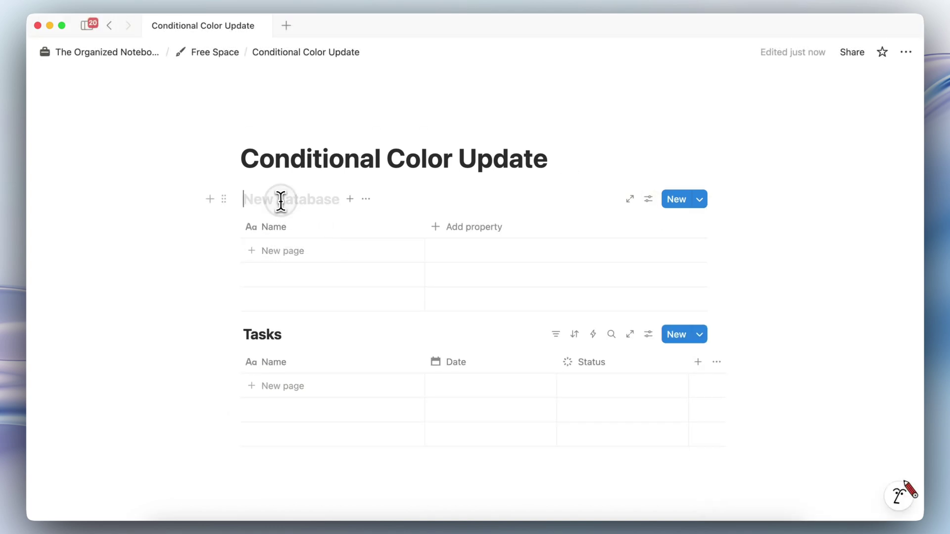
text(Projects)
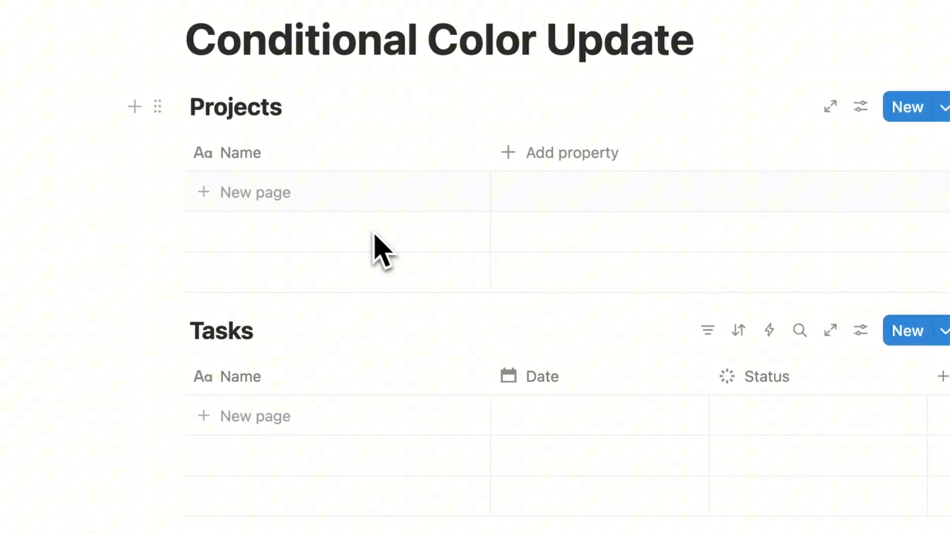
click(582, 163)
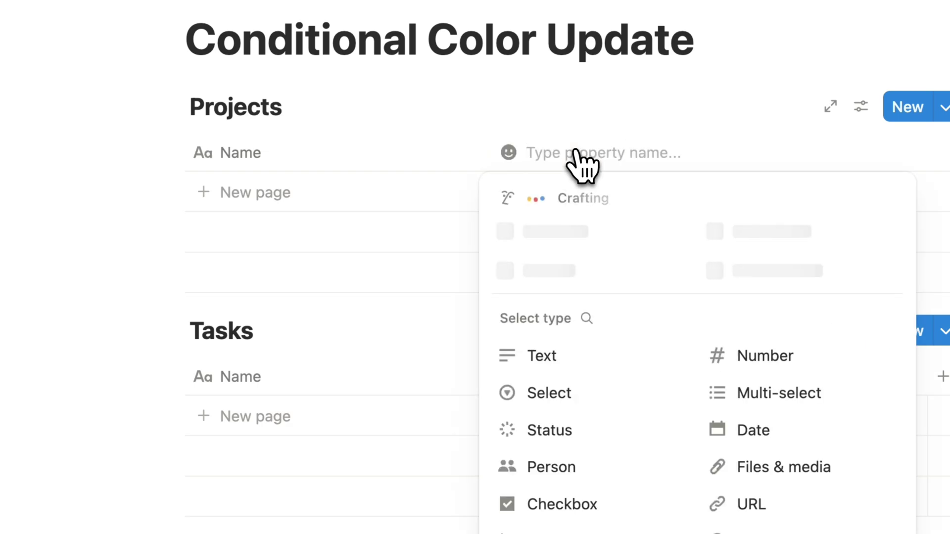
scroll(597, 421, down, 2)
click(577, 448)
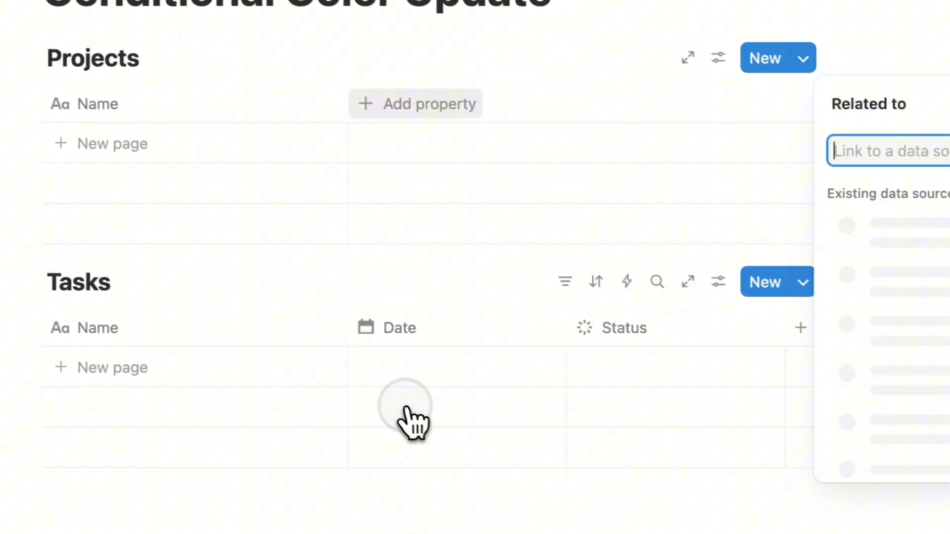
click(792, 252)
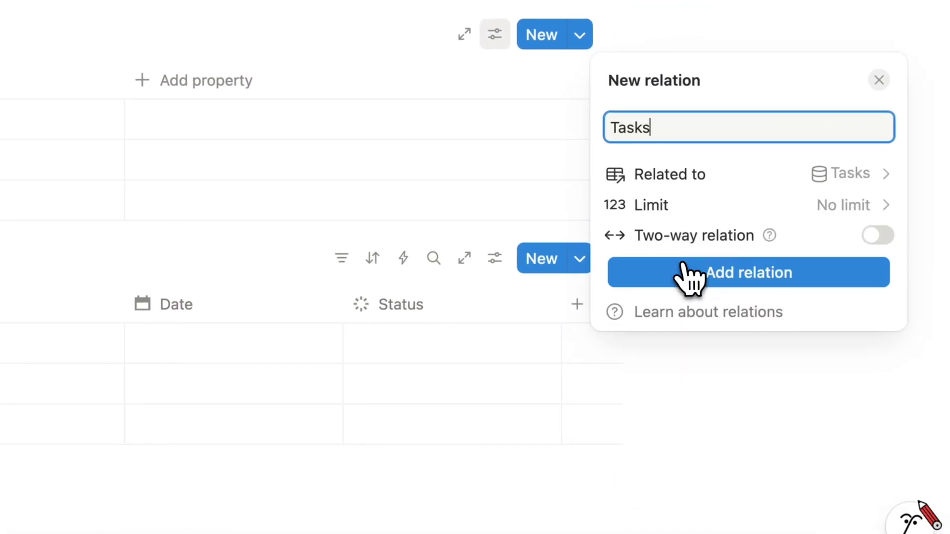
click(867, 236)
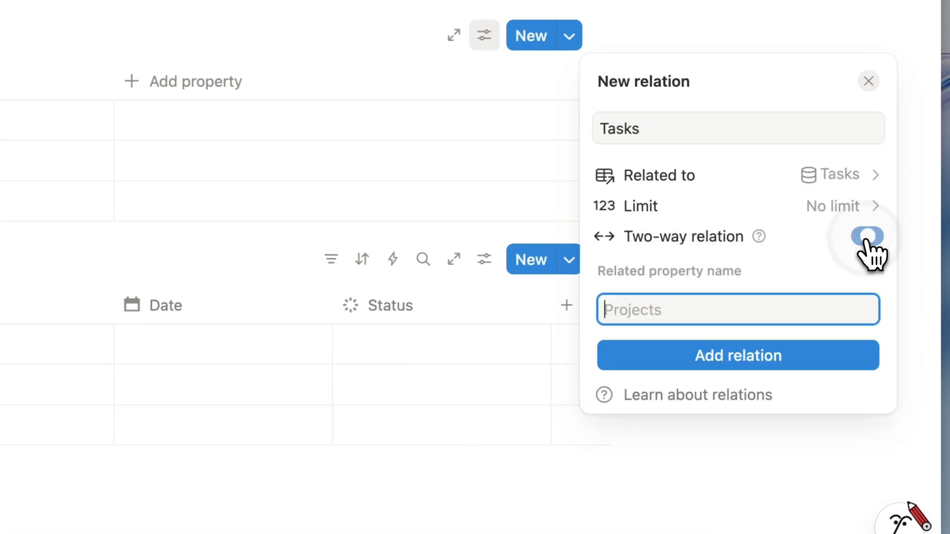
click(792, 355)
Add a Web Design Project row and Task 1, Task 2 rows, then a Formula property
click(211, 171)
text(Web De)
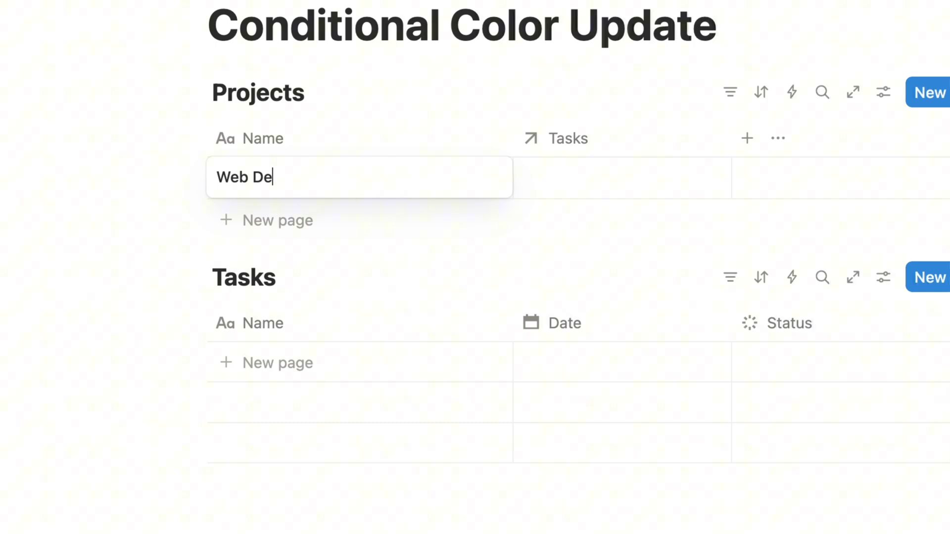
text(isgsign Project)
key(Return)
click(324, 363)
text(Tas)
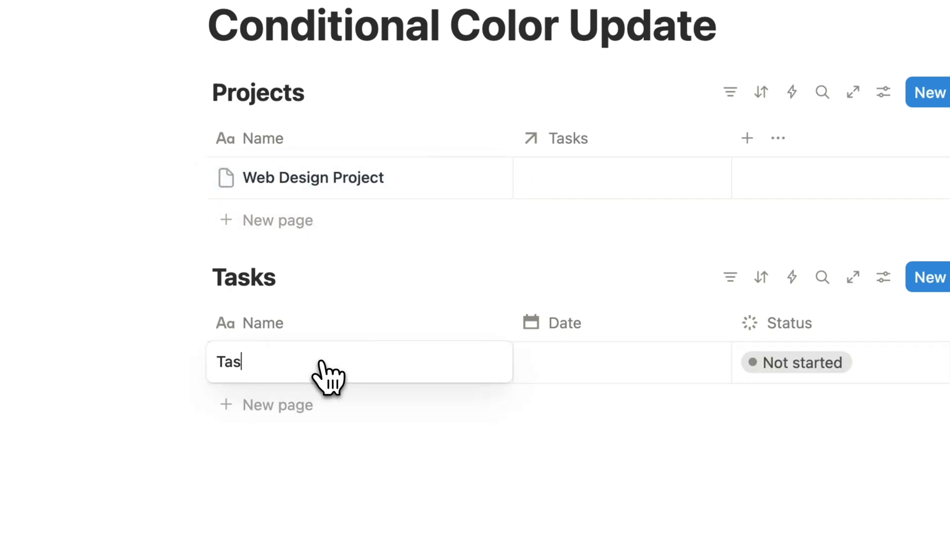
text(k 1)
key(Return)
click(272, 410)
text(Task 2)
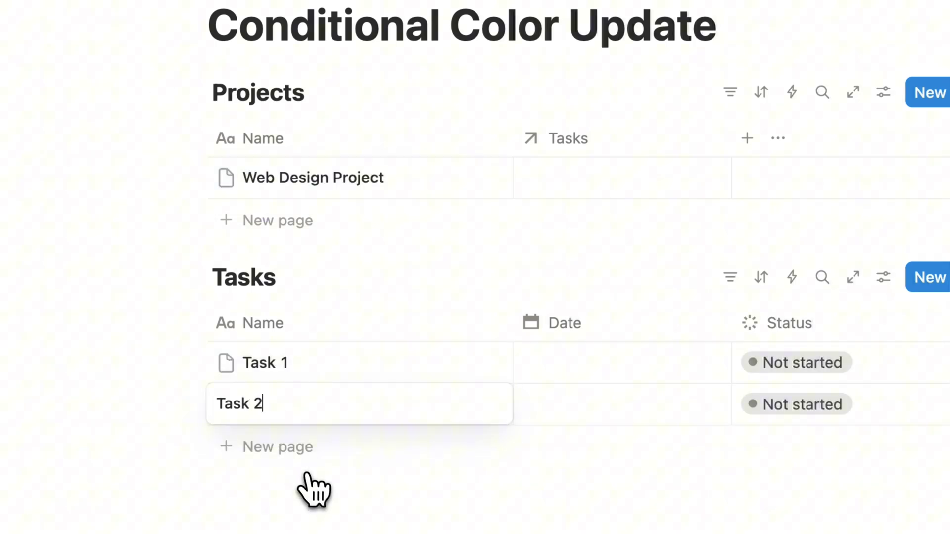
key(Return)
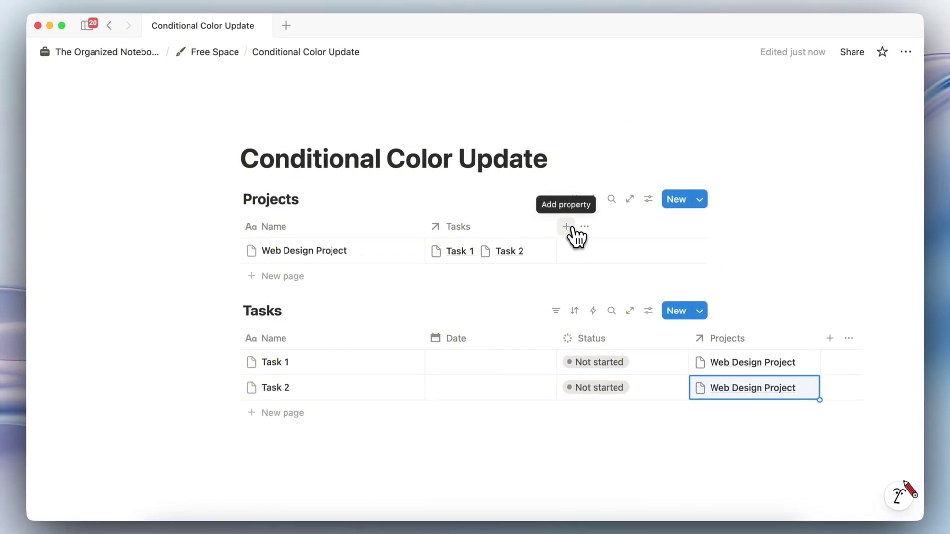
click(567, 227)
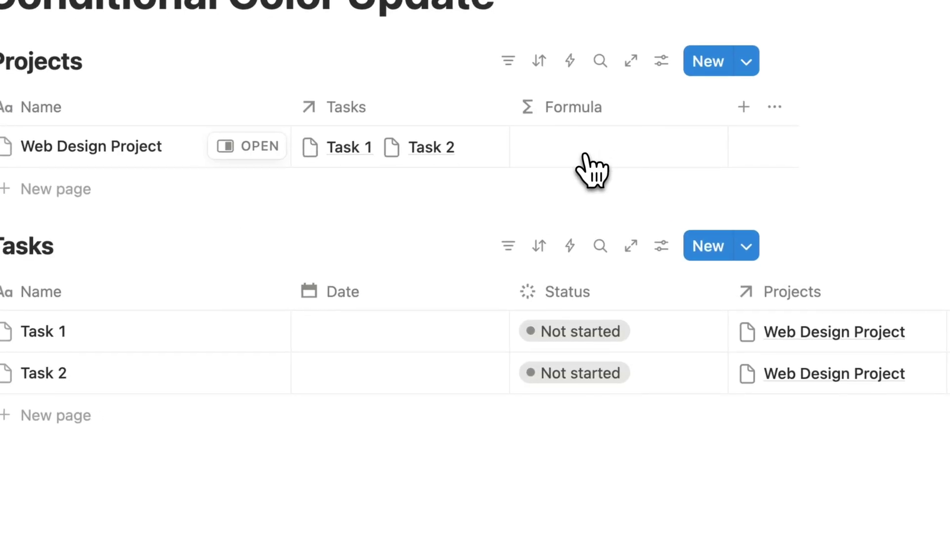
Rename the Formula column to Overdue Tasks? and open the project's formula editor
click(578, 113)
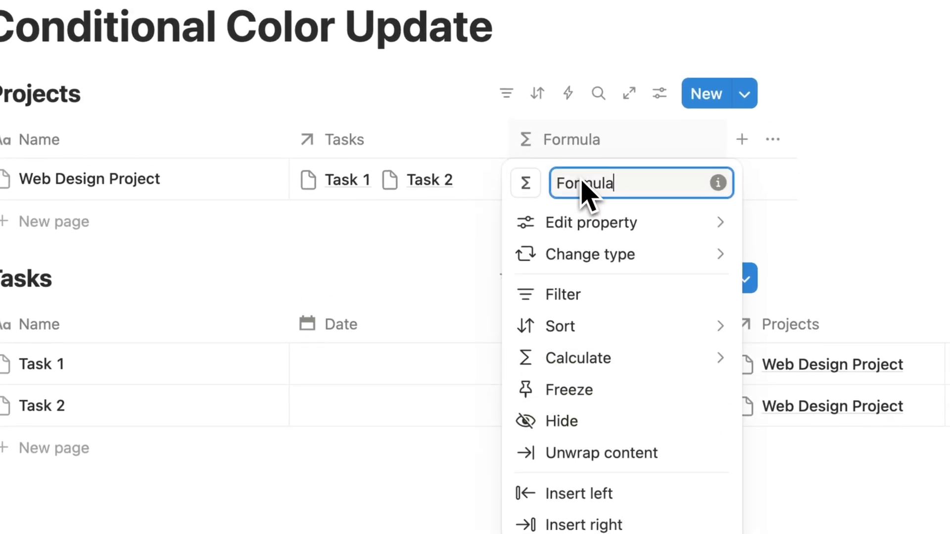
double_click(583, 184)
text(Pr)
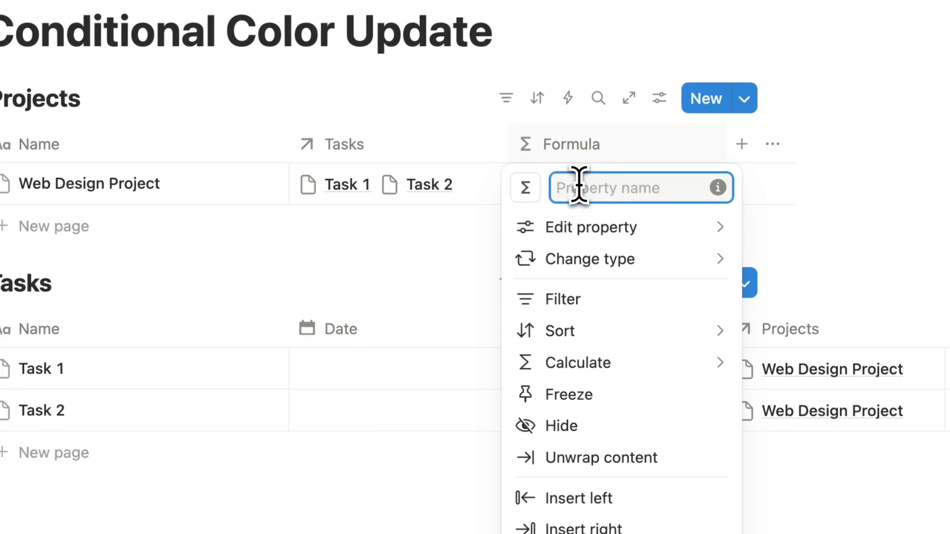
text(erdue Tasks?)
key(Return)
click(624, 188)
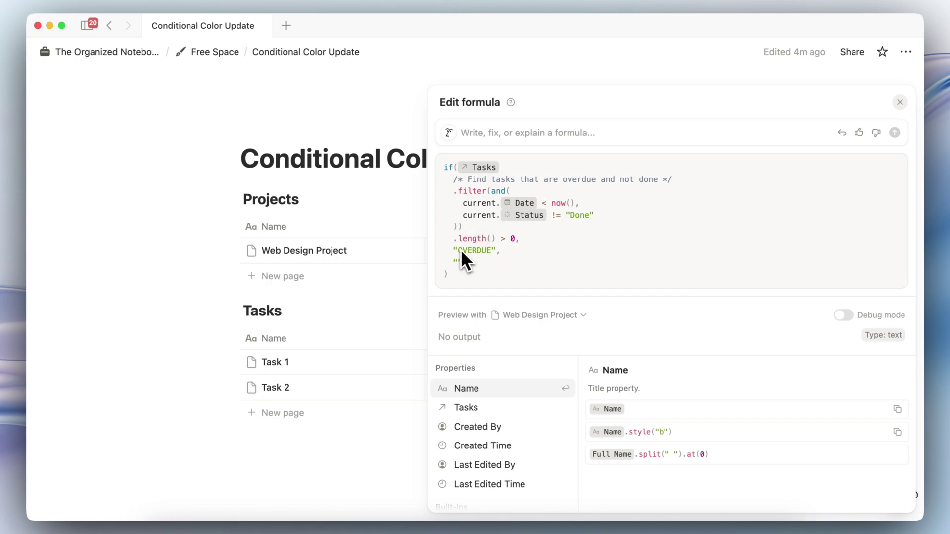
Change Task 1's date to November 20, 2025 so the project shows OVERDUE, and open the Projects conditional color settings
key(Escape)
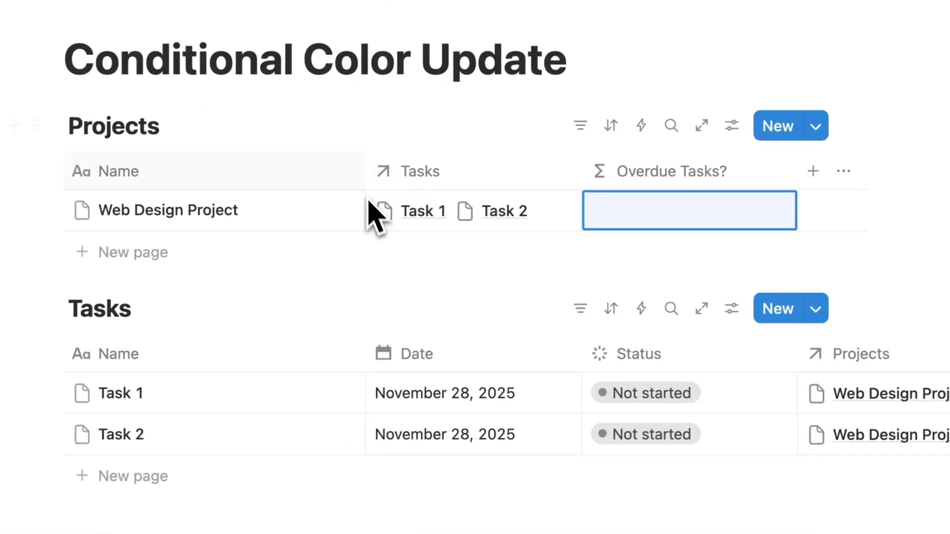
click(479, 362)
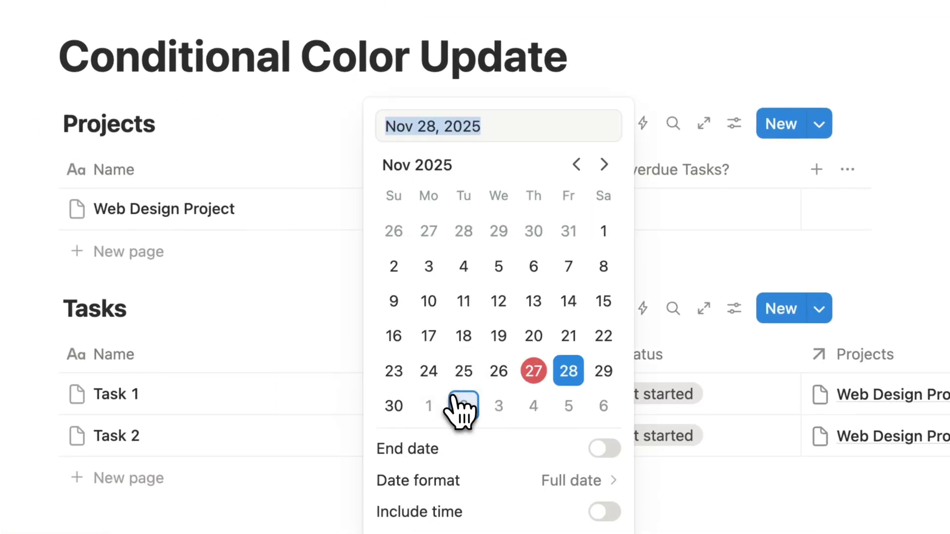
click(534, 337)
click(316, 314)
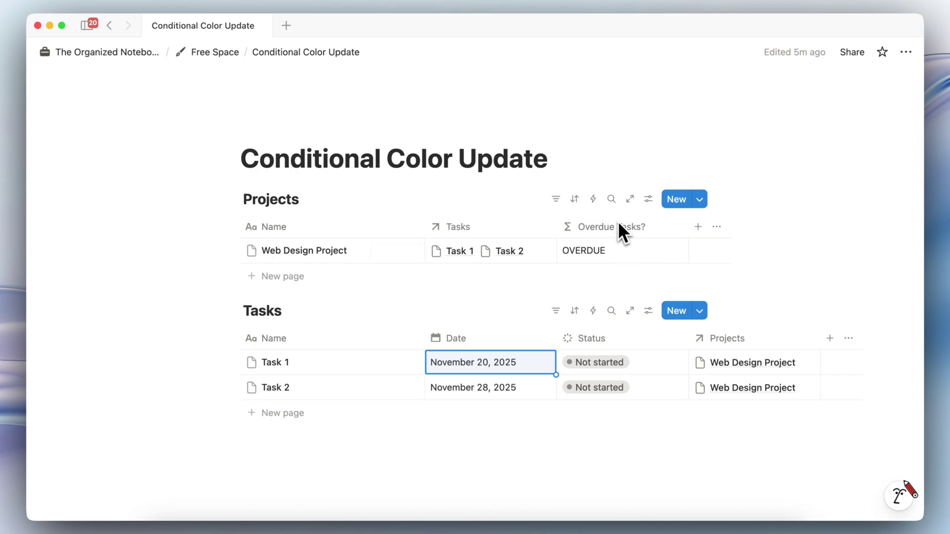
click(648, 199)
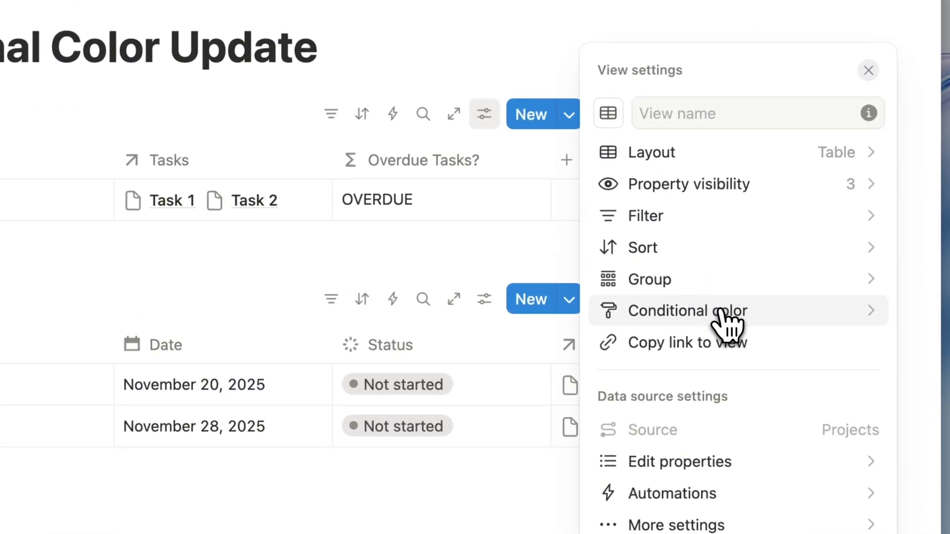
click(720, 313)
Add a color rule on Overdue Tasks? matching OVERDUE with a red page background
click(736, 437)
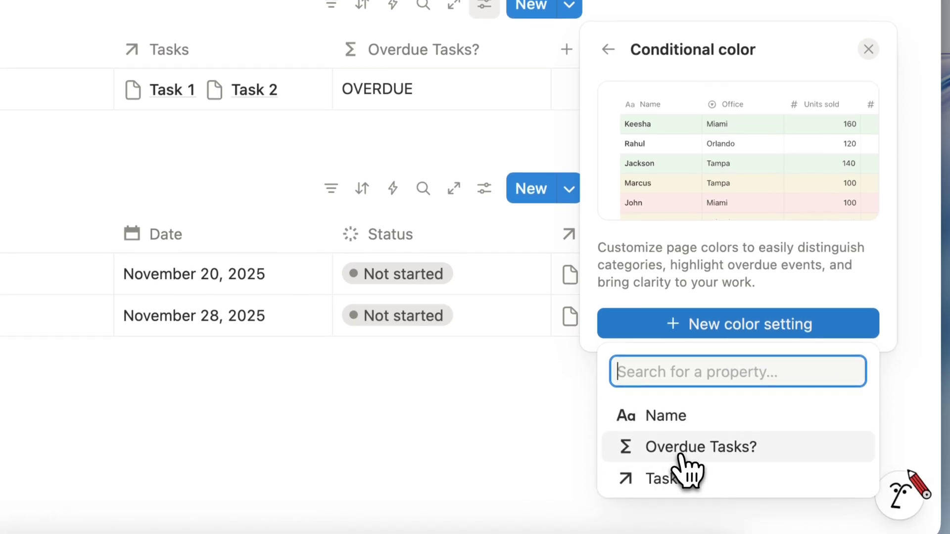
click(692, 454)
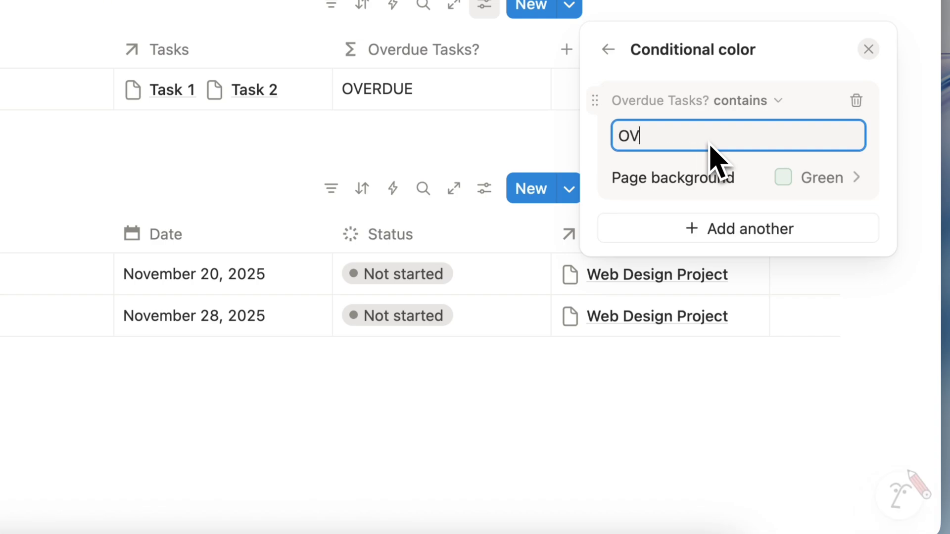
click(804, 181)
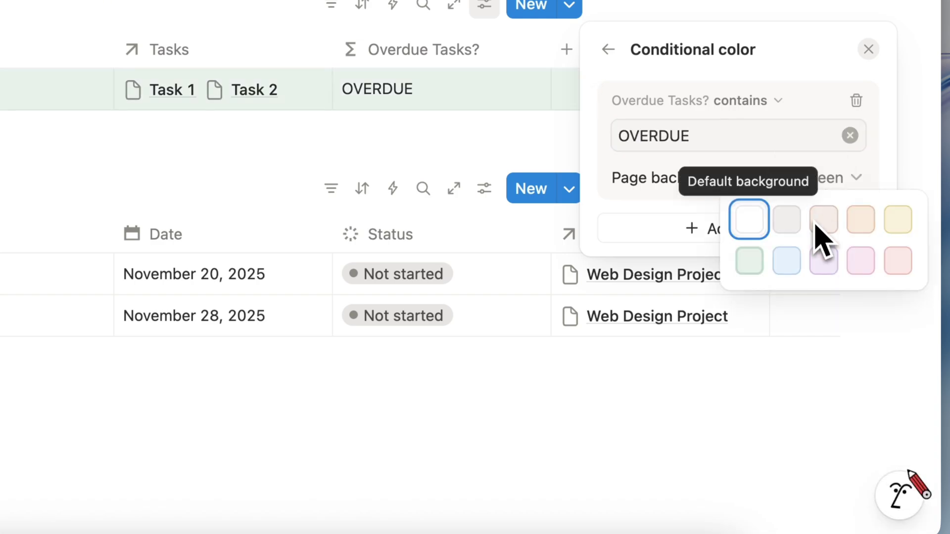
click(898, 261)
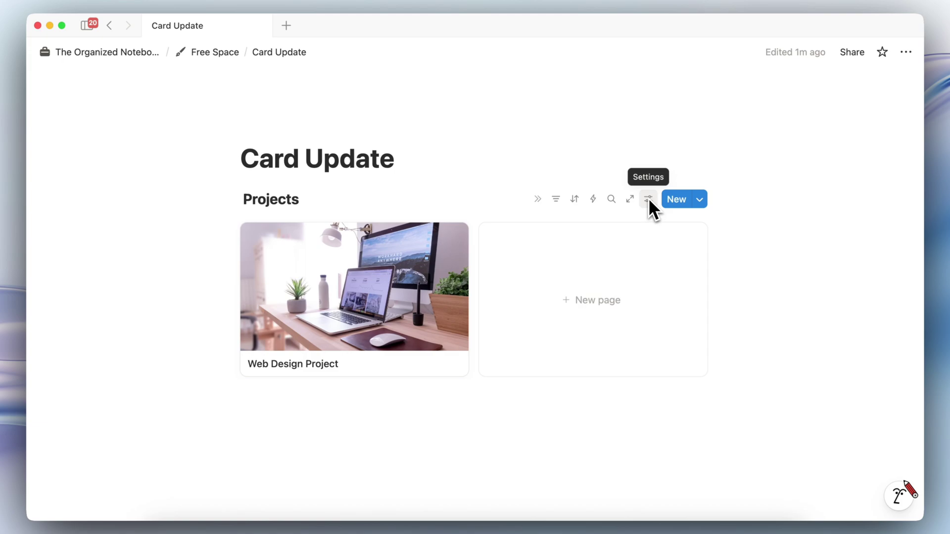
Make Category, Created by, Created time and Status visible in the gallery's property visibility settings
click(649, 198)
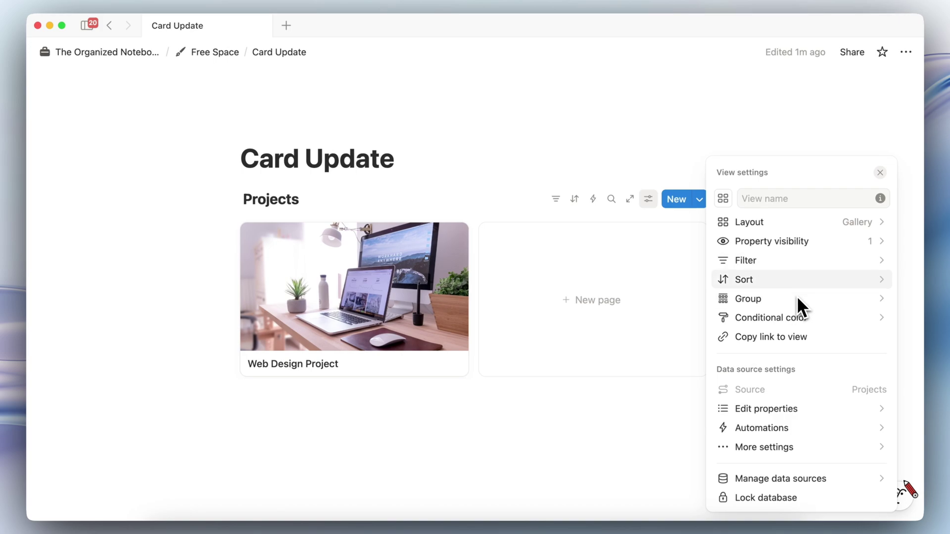
click(806, 242)
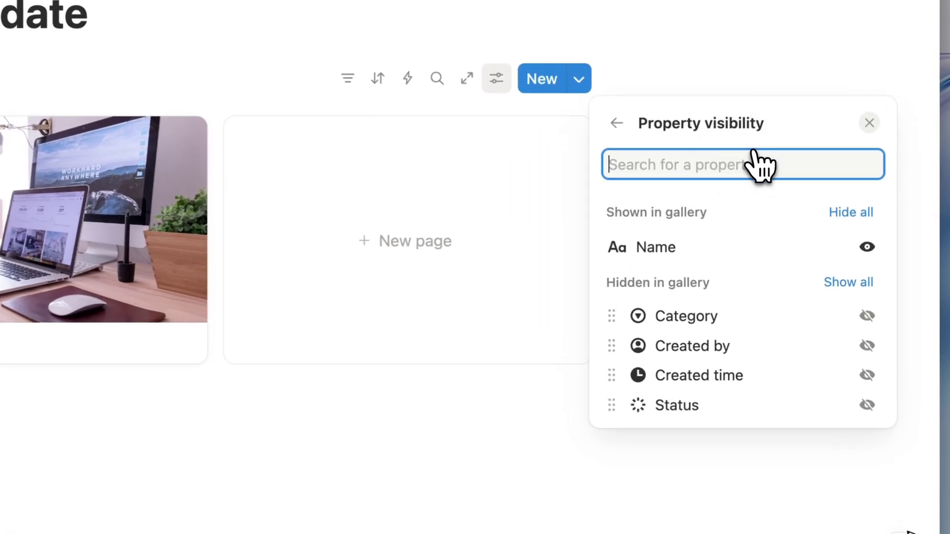
click(866, 315)
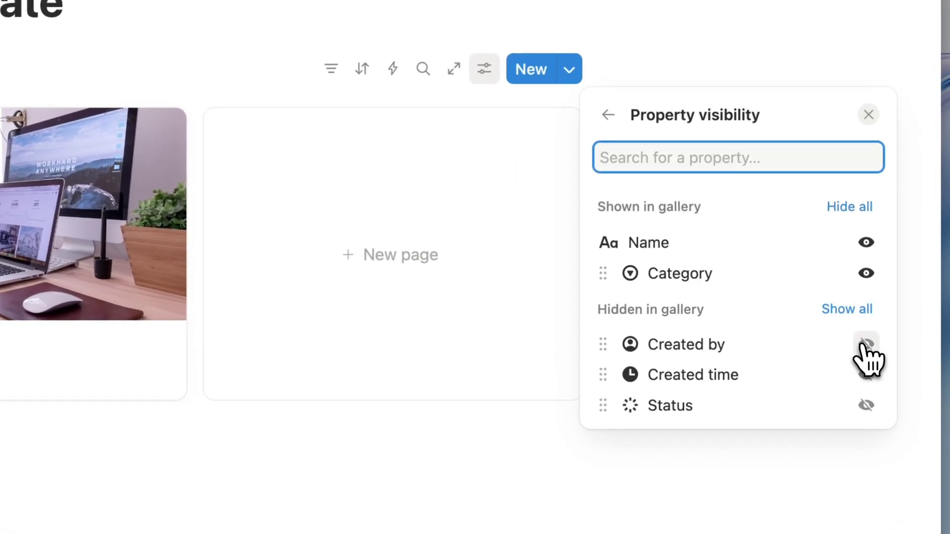
click(866, 345)
click(866, 375)
click(866, 405)
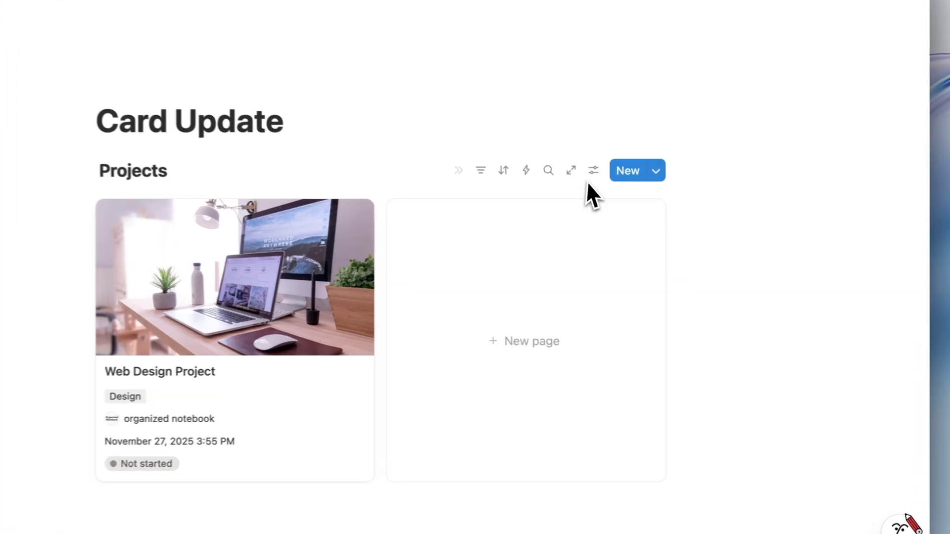
Change the gallery's card layout from List to Compact in the layout settings
click(648, 199)
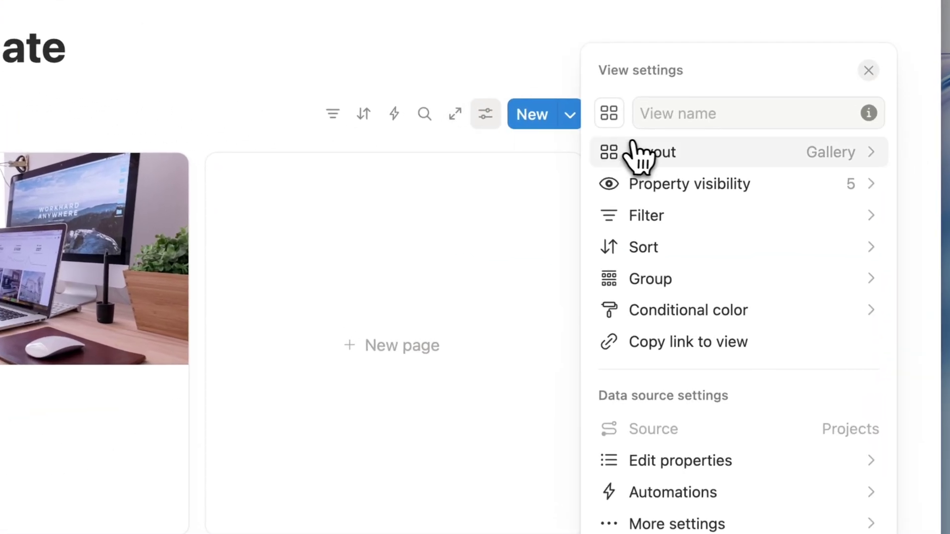
click(636, 154)
scroll(712, 337, down, 3)
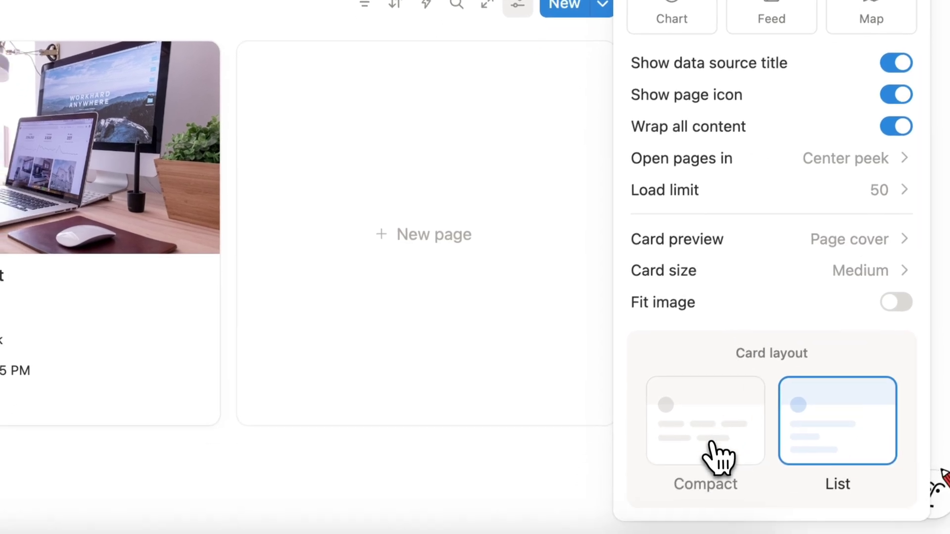
click(713, 445)
scroll(713, 435, down, 1)
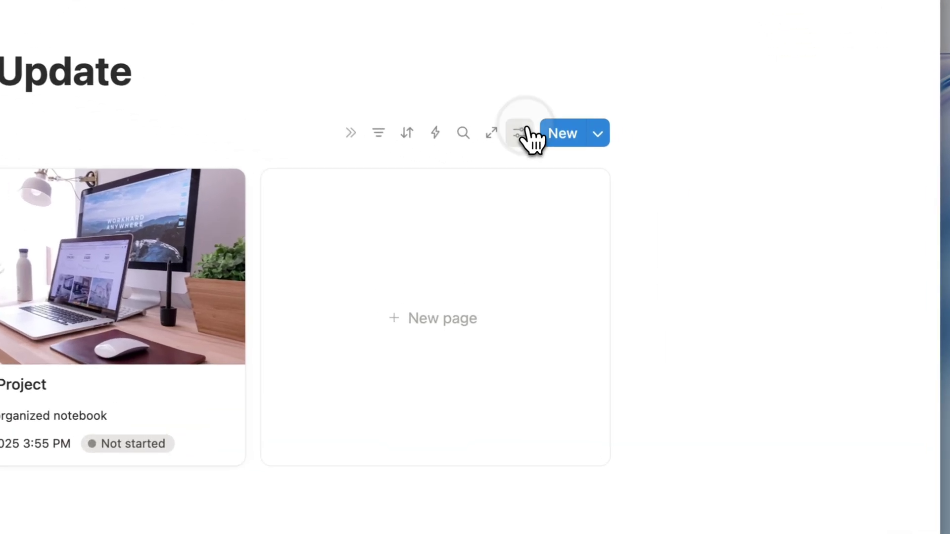
Turn on Created time under Full line display in the compact card settings
click(649, 199)
click(740, 225)
scroll(683, 403, down, 5)
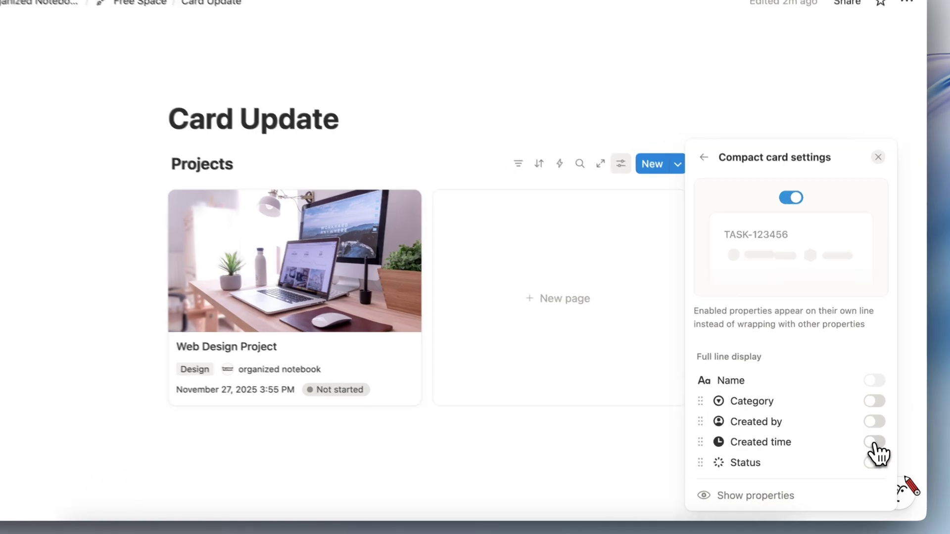
click(875, 443)
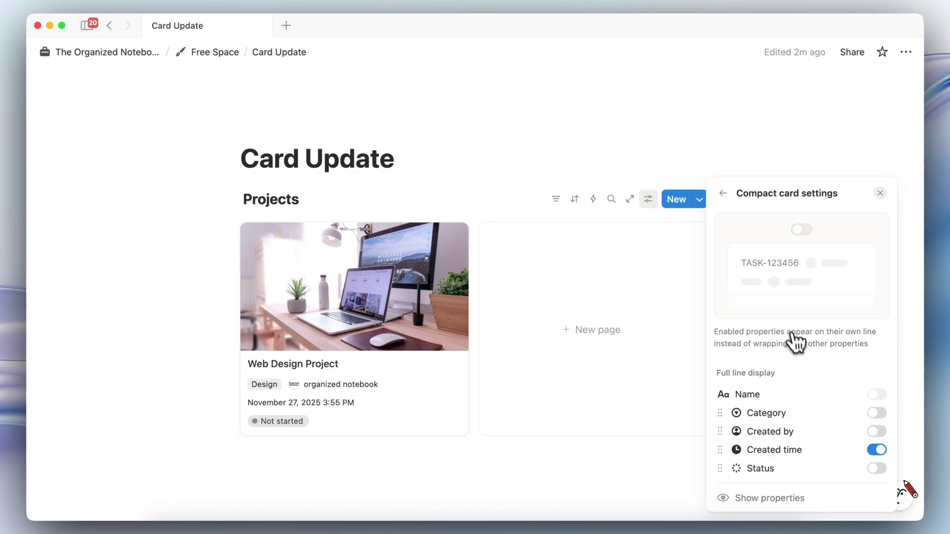
click(723, 194)
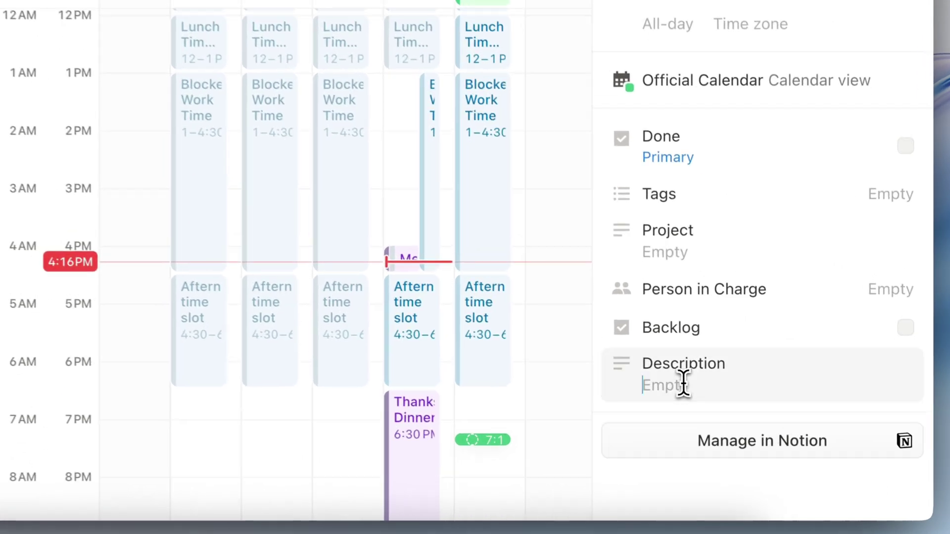
Enter and erase test text 'DE' in the event's Description, then go to the page via Manage in Notion
click(744, 425)
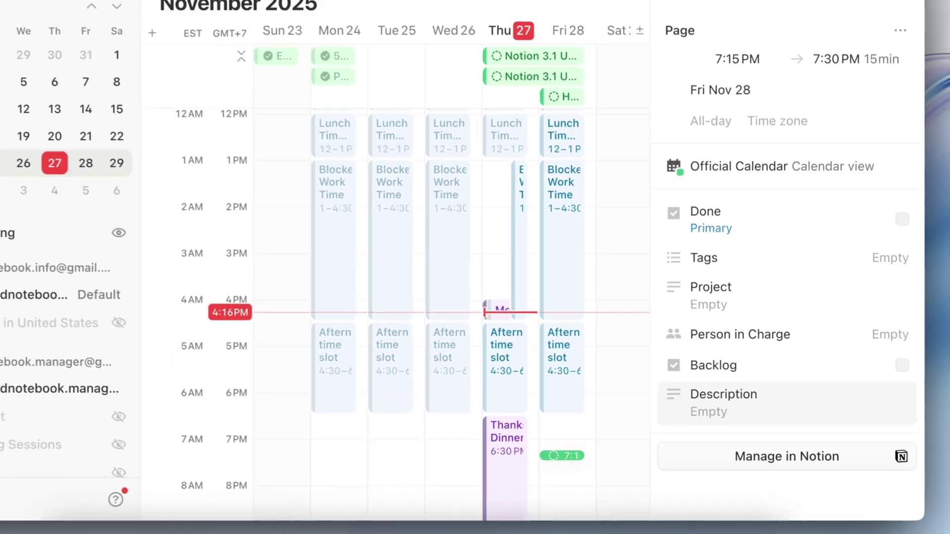
text(DEsc)
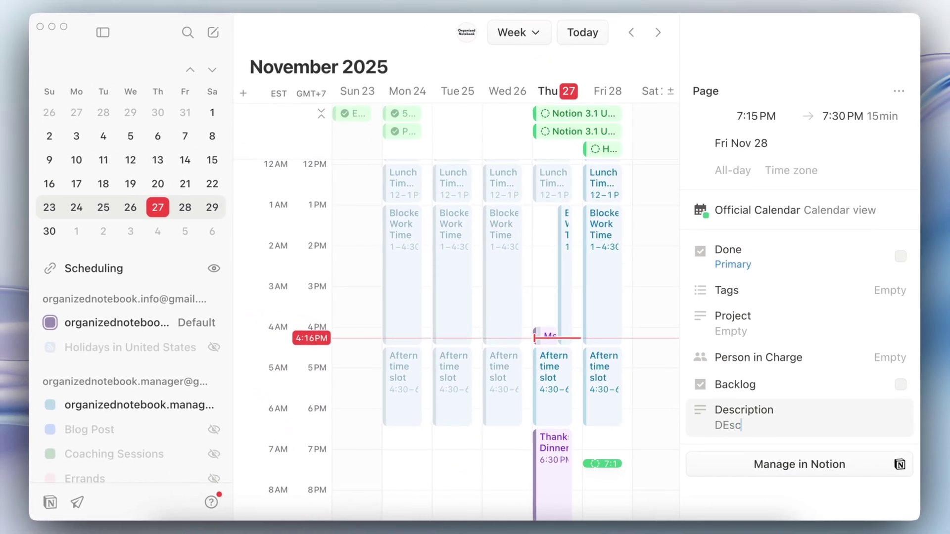
key(BackSpace)
key(BackSpace)
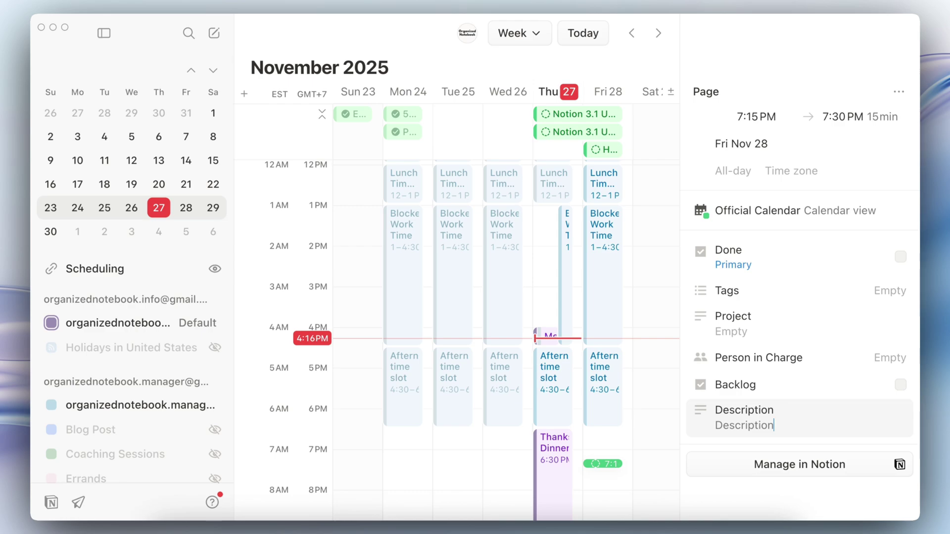
click(812, 81)
scroll(693, 262, down, 5)
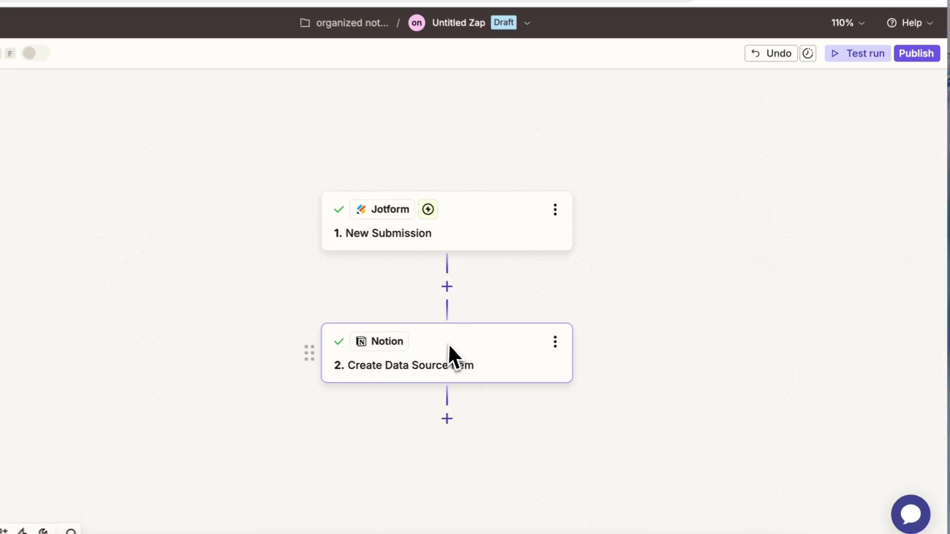
In the Notion step, set Template Mode to Choose a template and check the Template dropdown
click(503, 355)
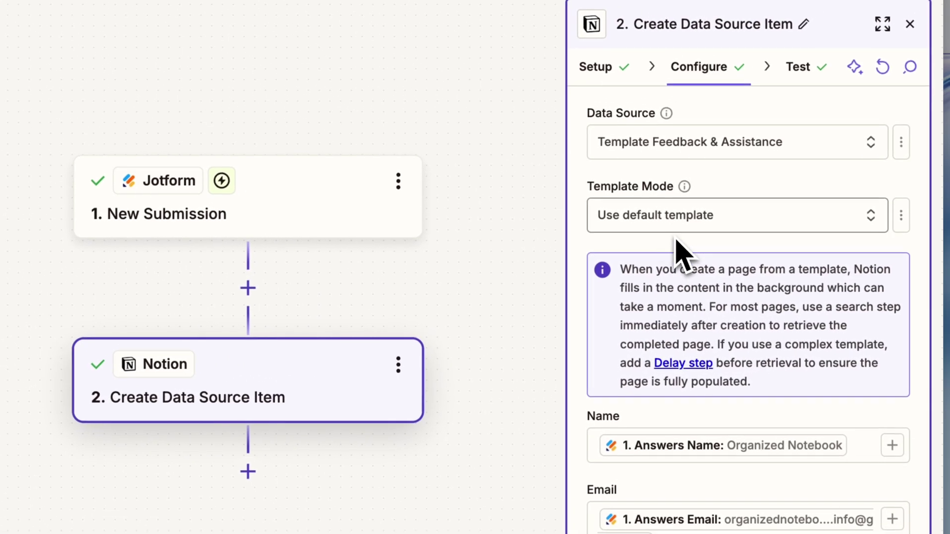
click(798, 218)
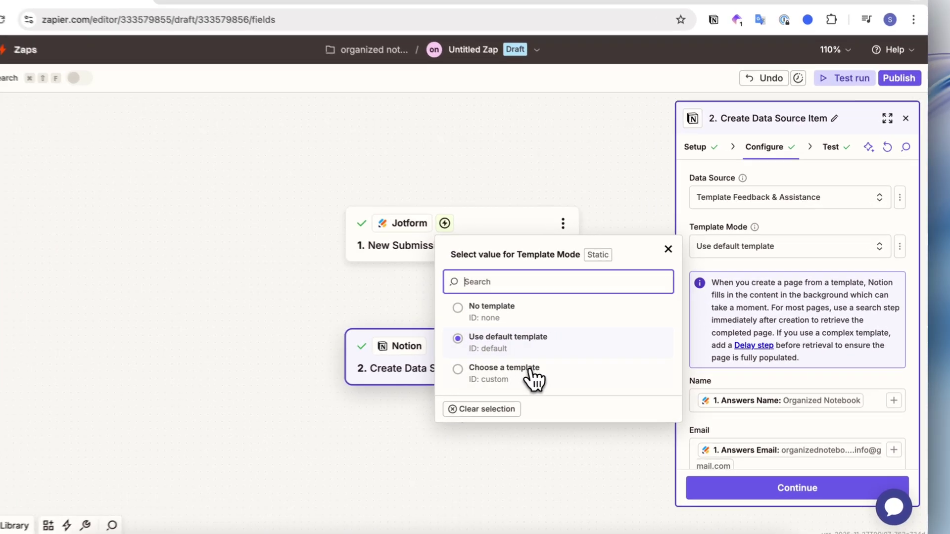
click(534, 379)
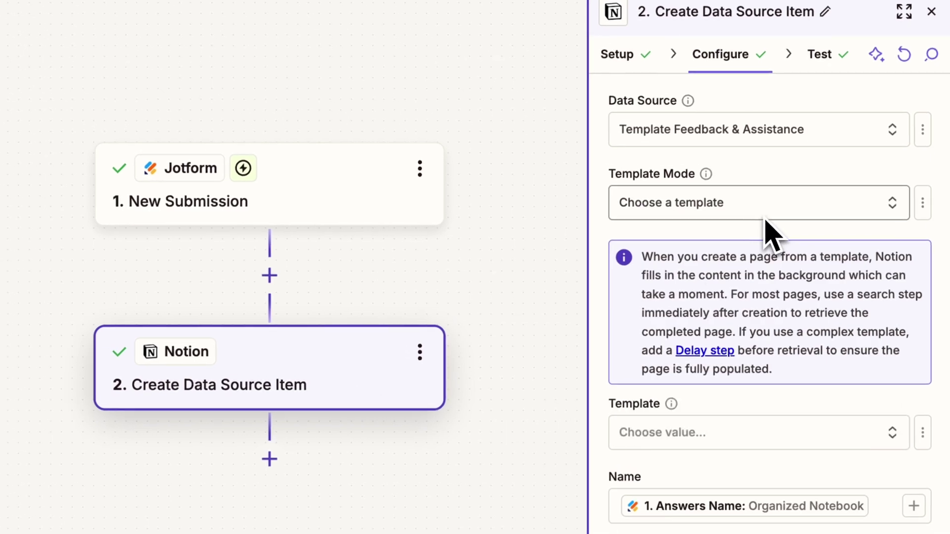
scroll(769, 237, down, 3)
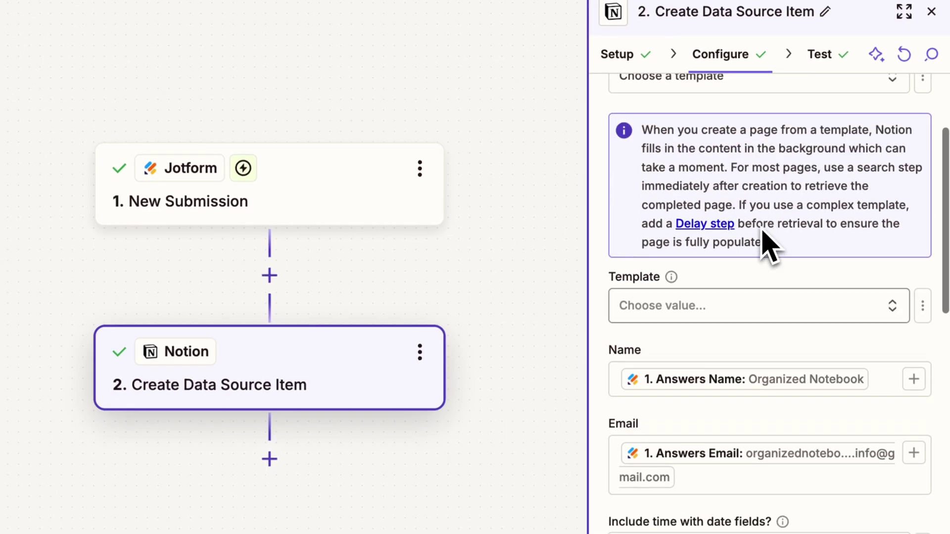
click(684, 304)
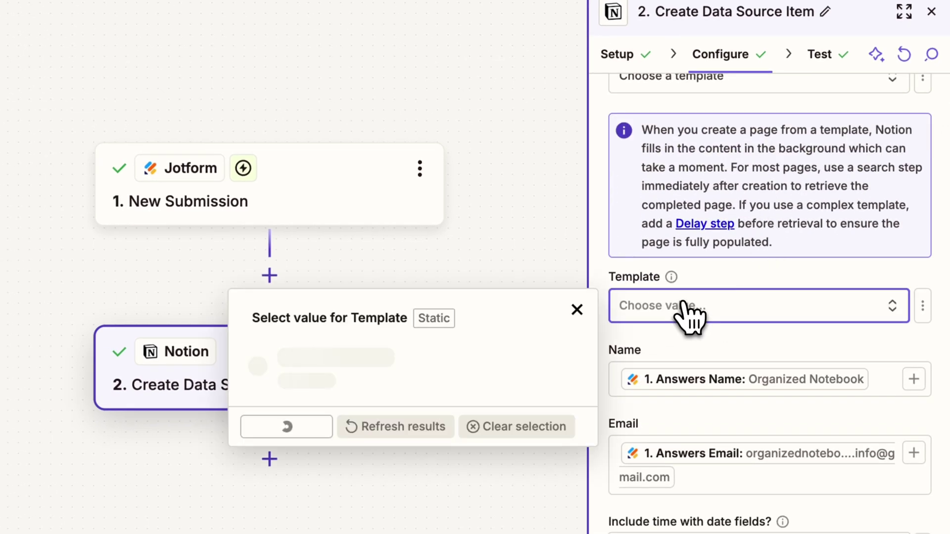
click(717, 299)
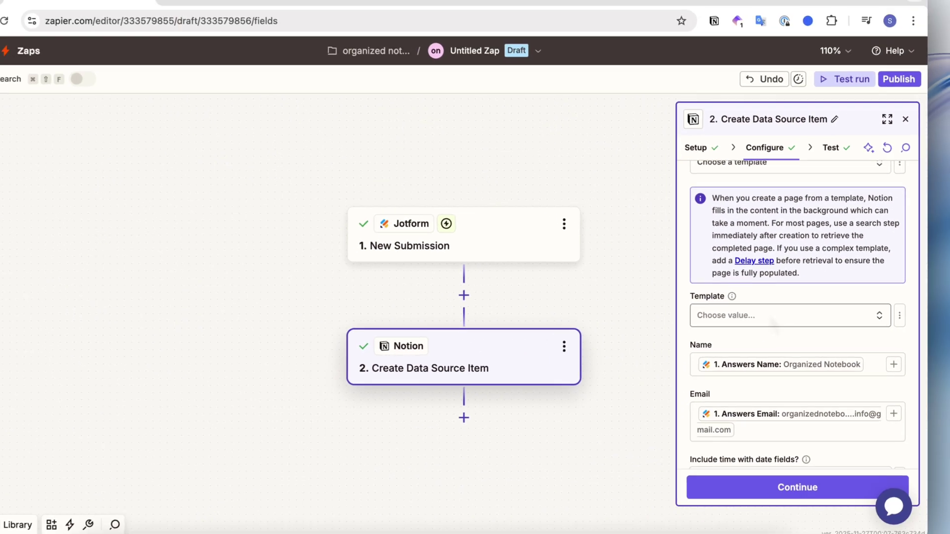
Revert Template Mode to Use default template
scroll(775, 315, up, 3)
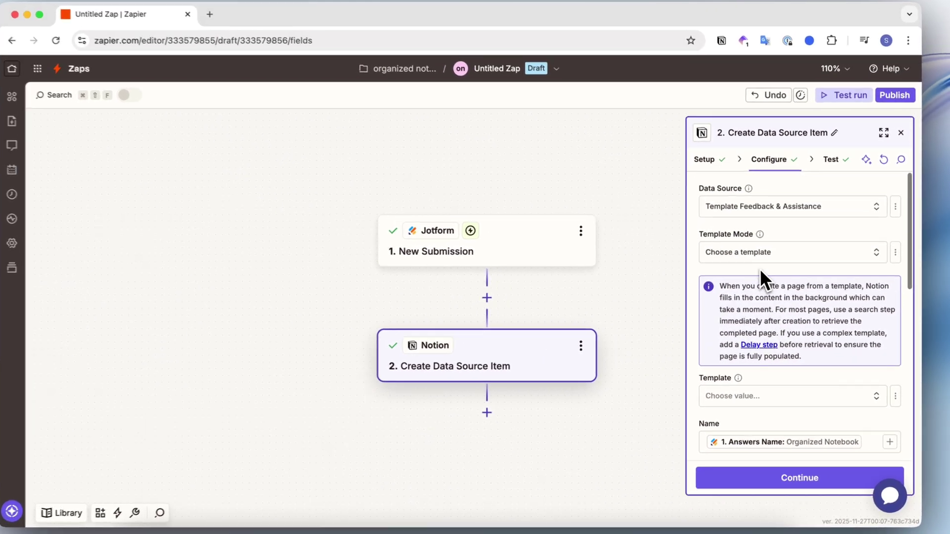
click(743, 253)
click(616, 347)
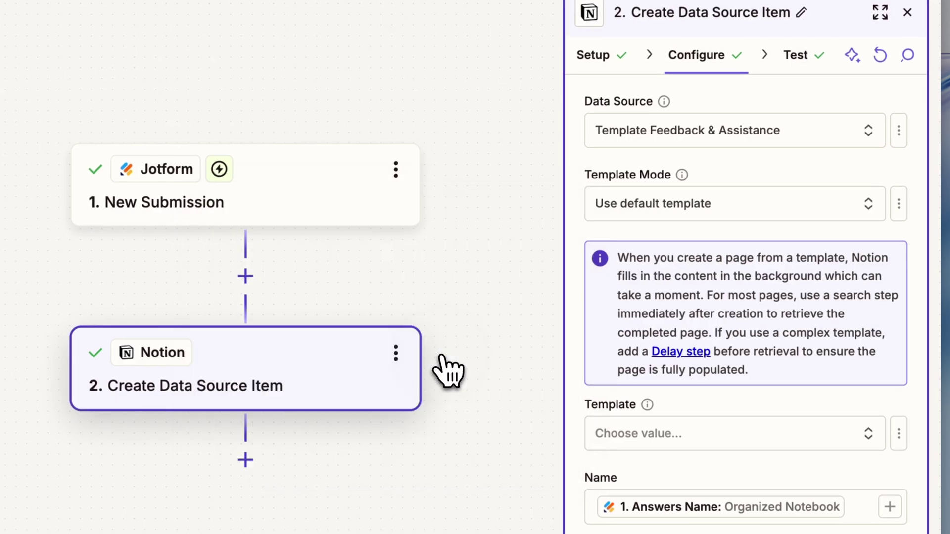
scroll(733, 253, down, 10)
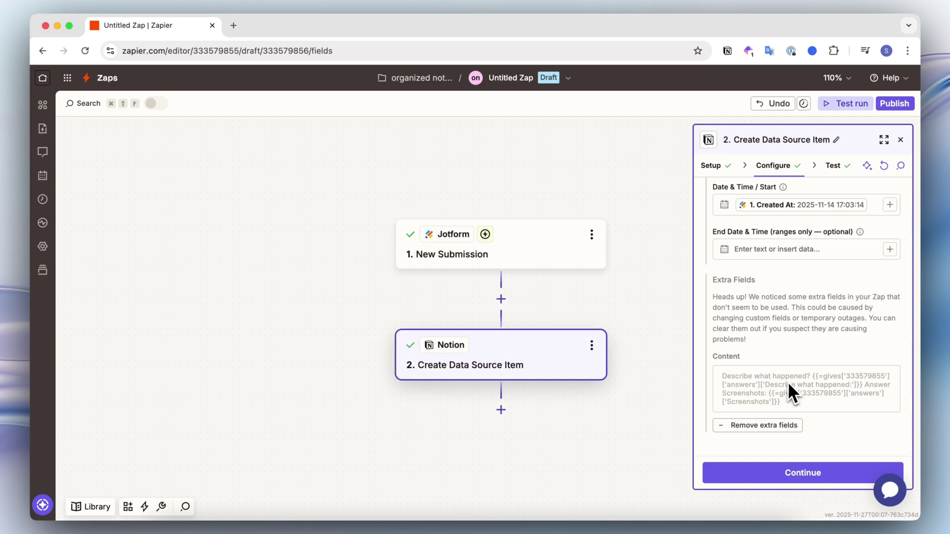
scroll(776, 372, up, 7)
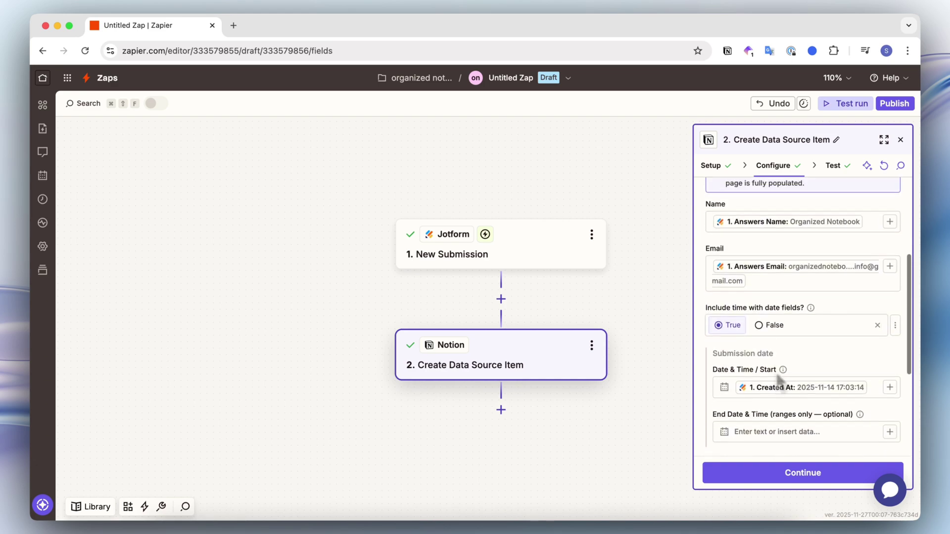
scroll(802, 317, up, 3)
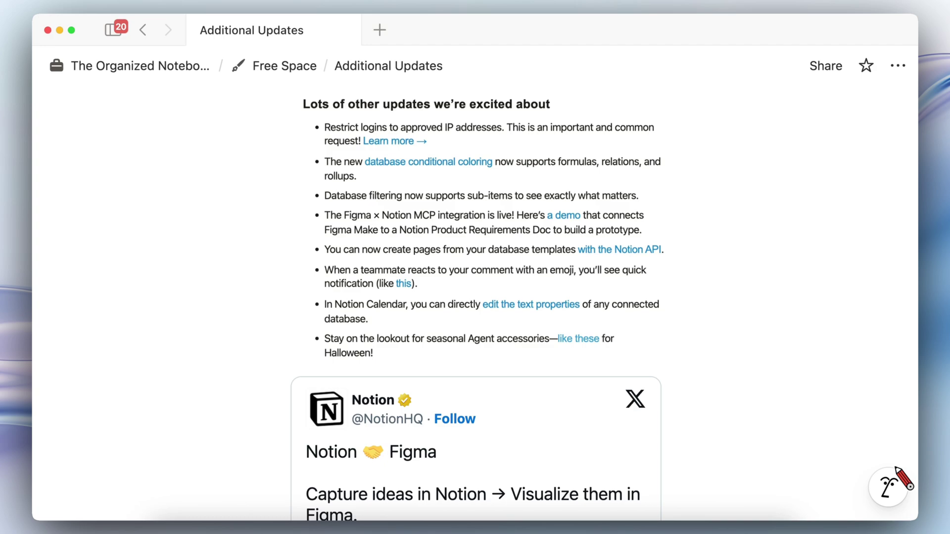
Scroll down the Additional Updates page past the embedded tweets to the Allowed IP addresses screenshot
scroll(475, 302, down, 7)
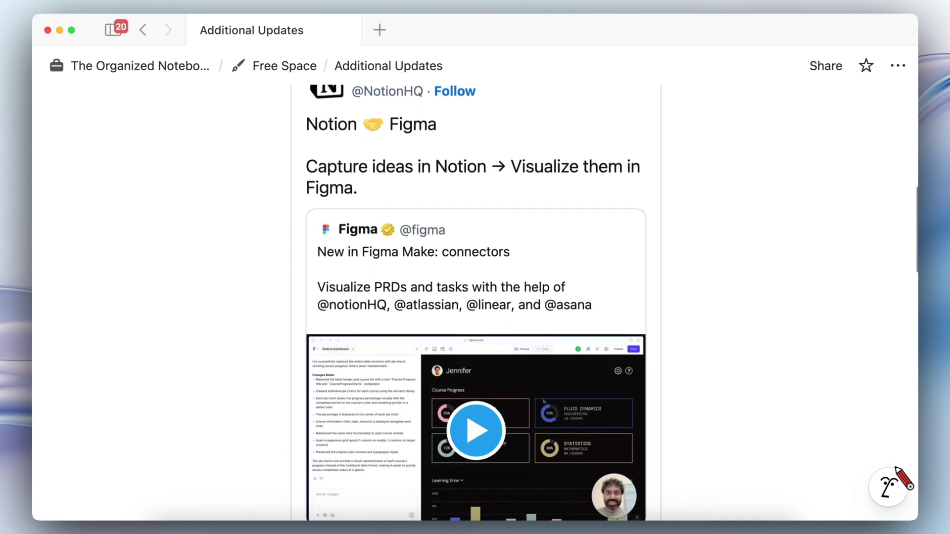
scroll(475, 302, down, 1)
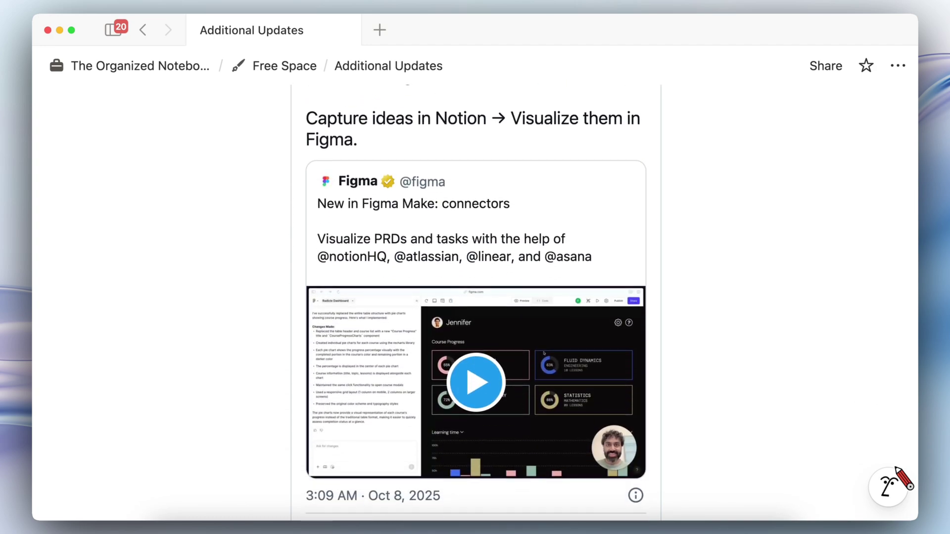
scroll(475, 302, down, 10)
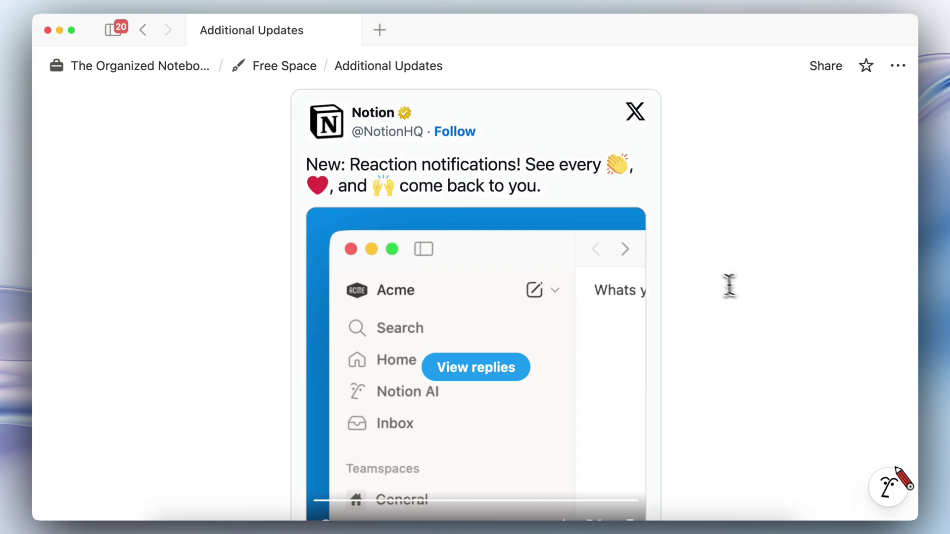
mouse_move(112, 31)
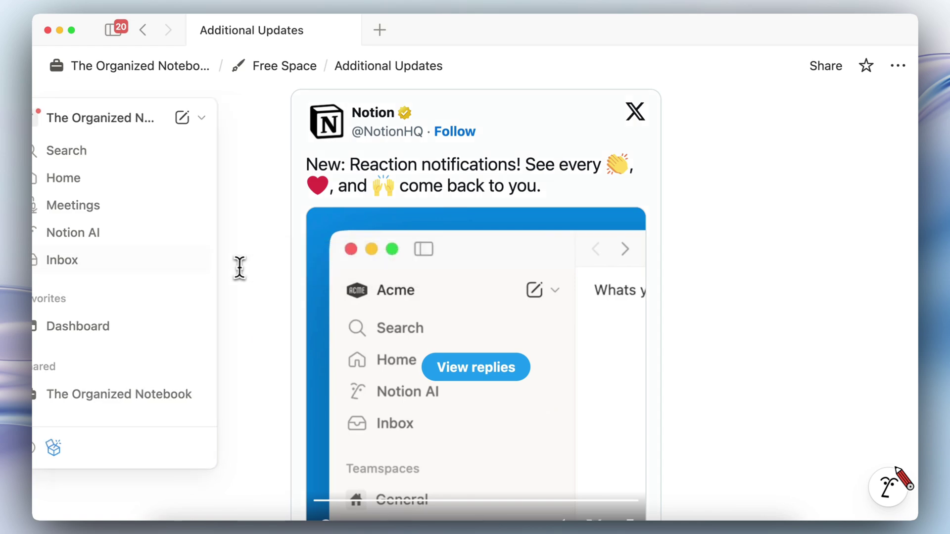
scroll(708, 290, down, 2)
mouse_move(619, 327)
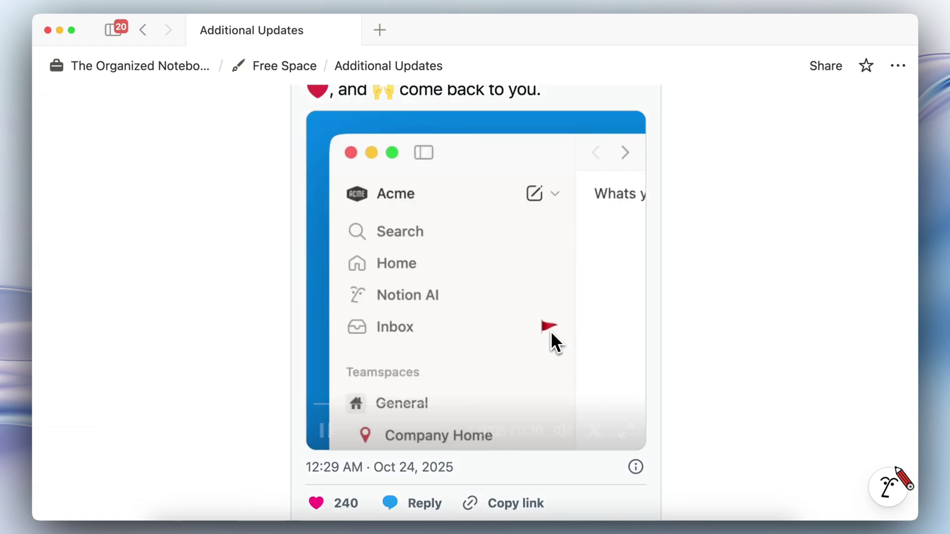
scroll(708, 331, down, 8)
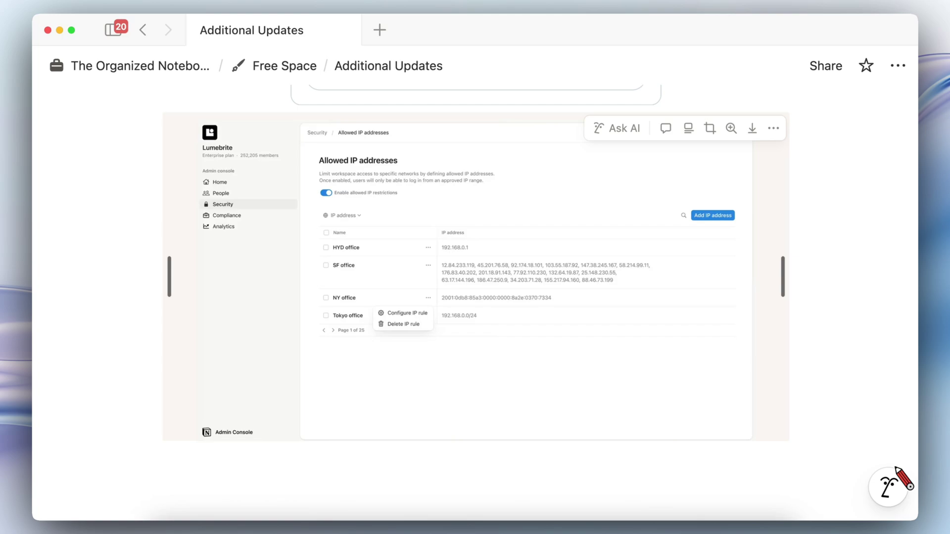